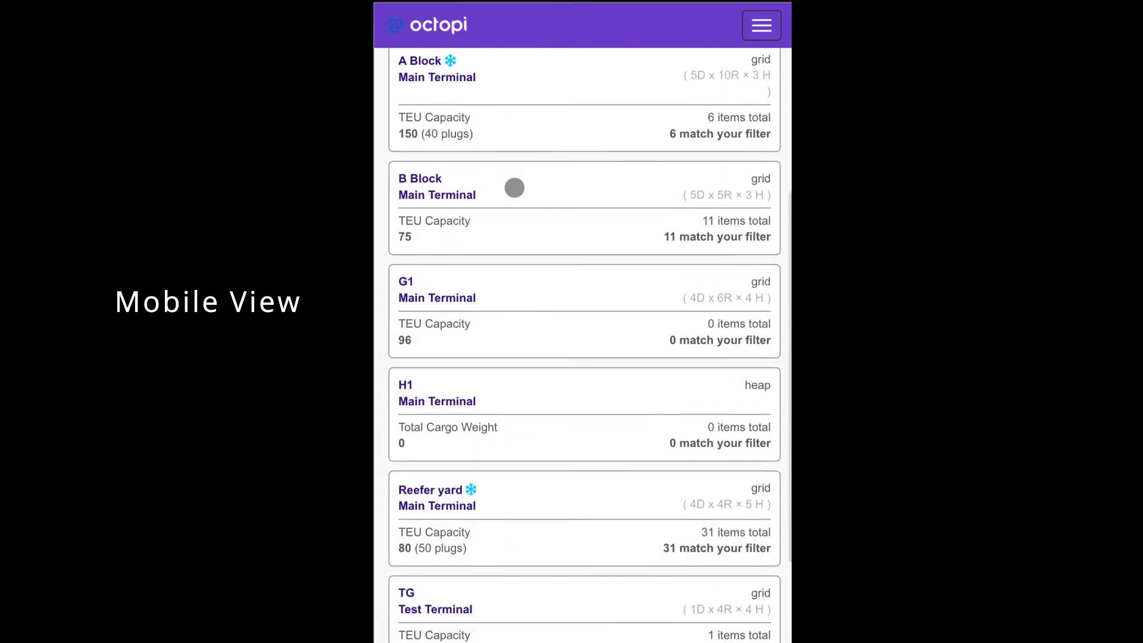
Step: Open the Reefer yard grid, inspect the container in slot RY1A1, then return to the Yard functions list
scroll(513, 187, down, 2)
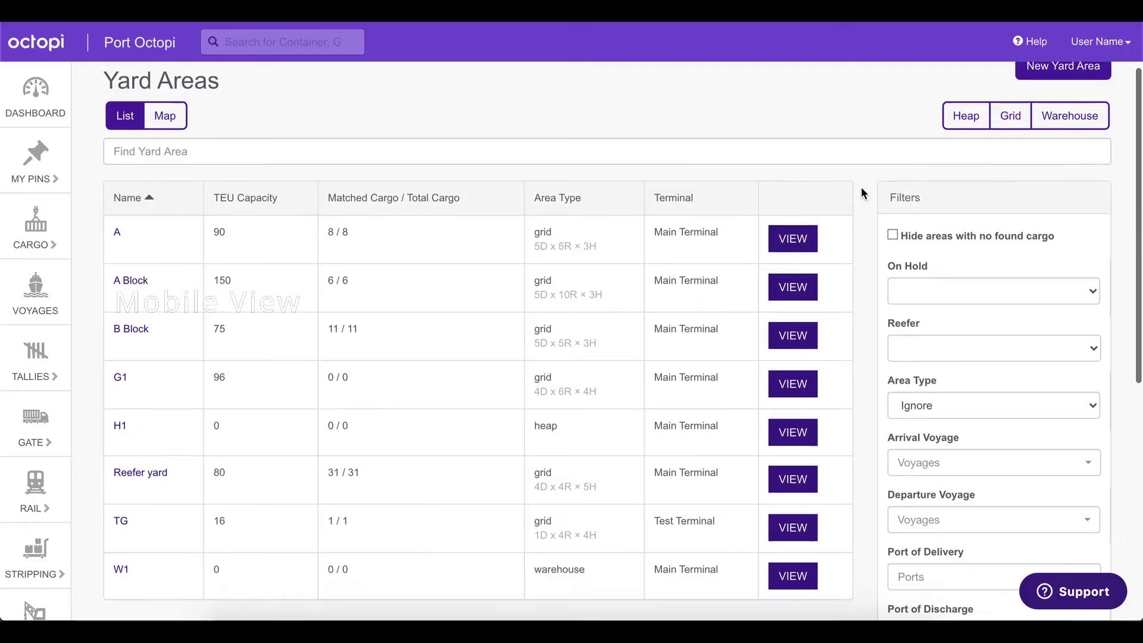
scroll(863, 191, down, 3)
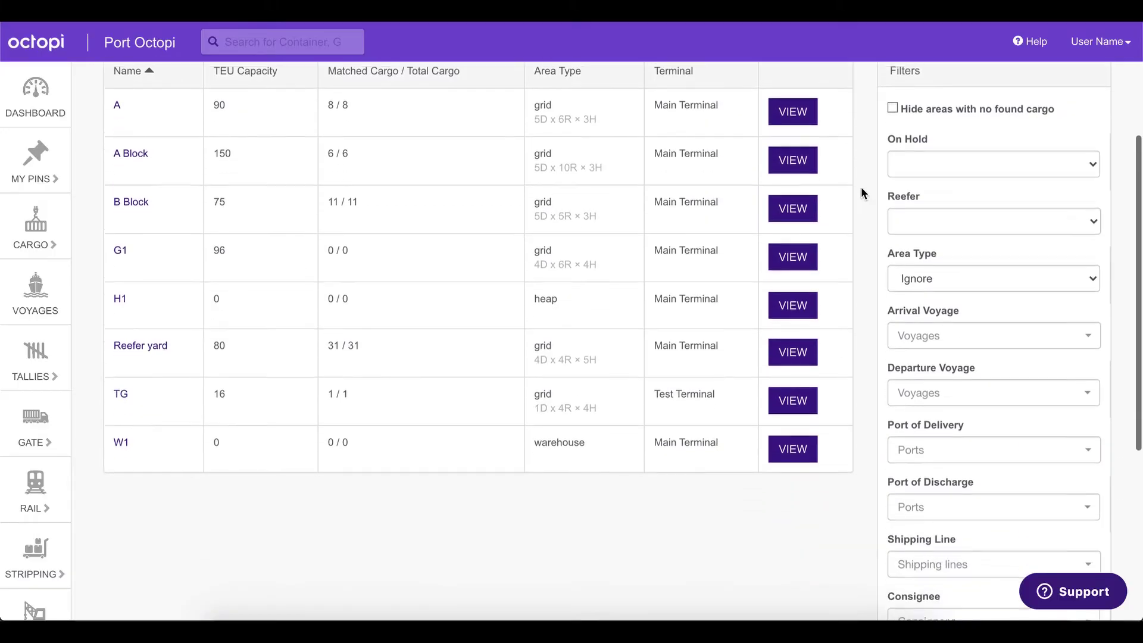
click(146, 340)
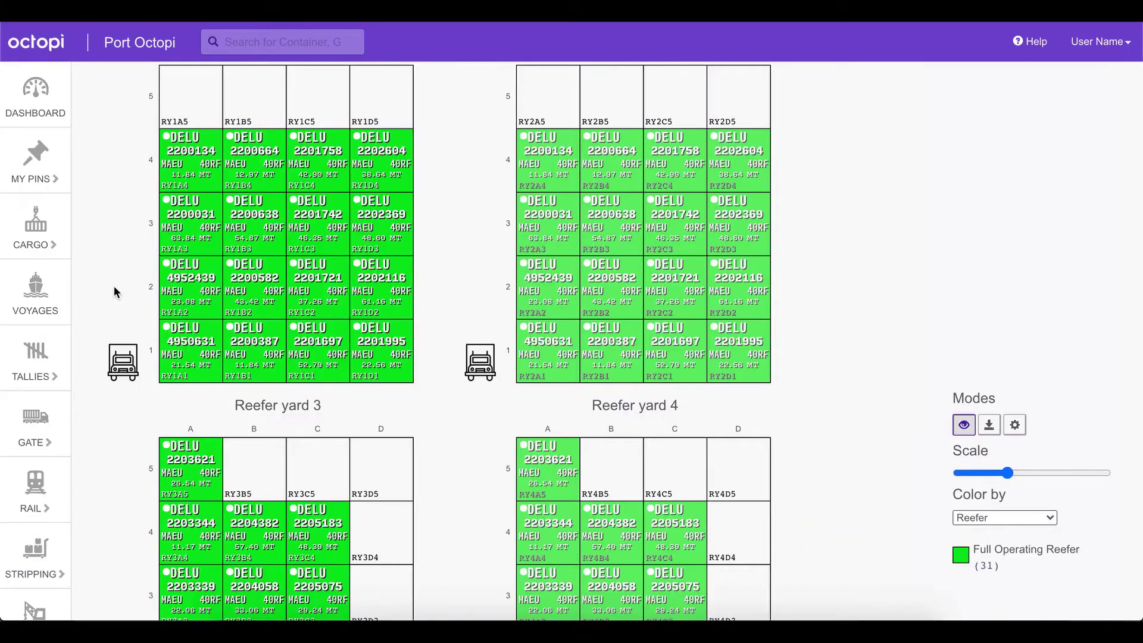
scroll(107, 245, up, 2)
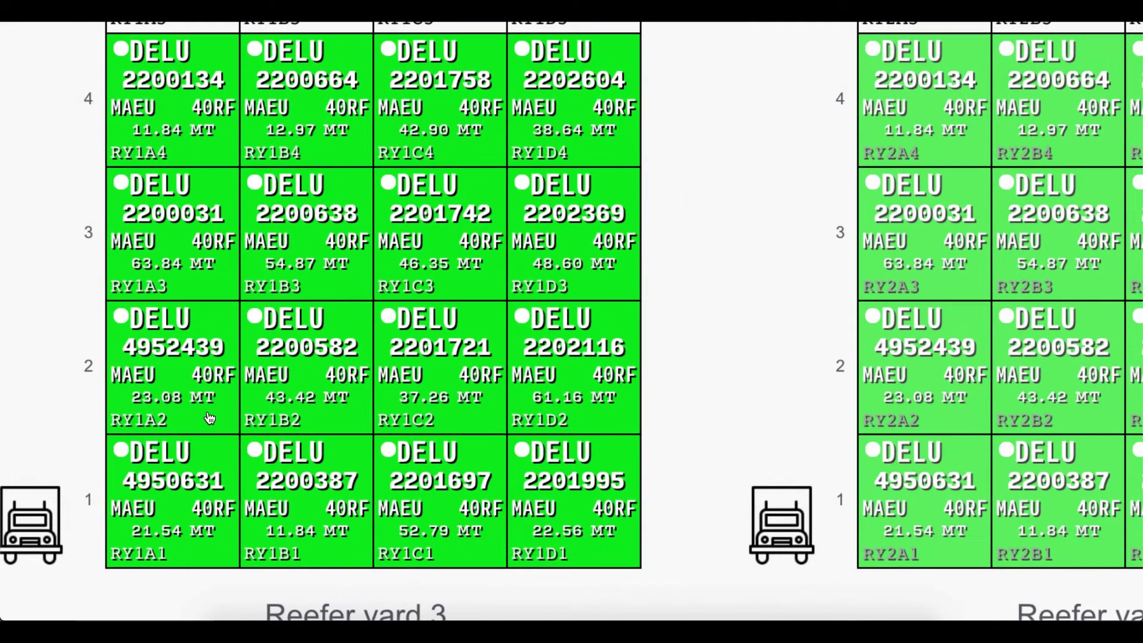
click(191, 493)
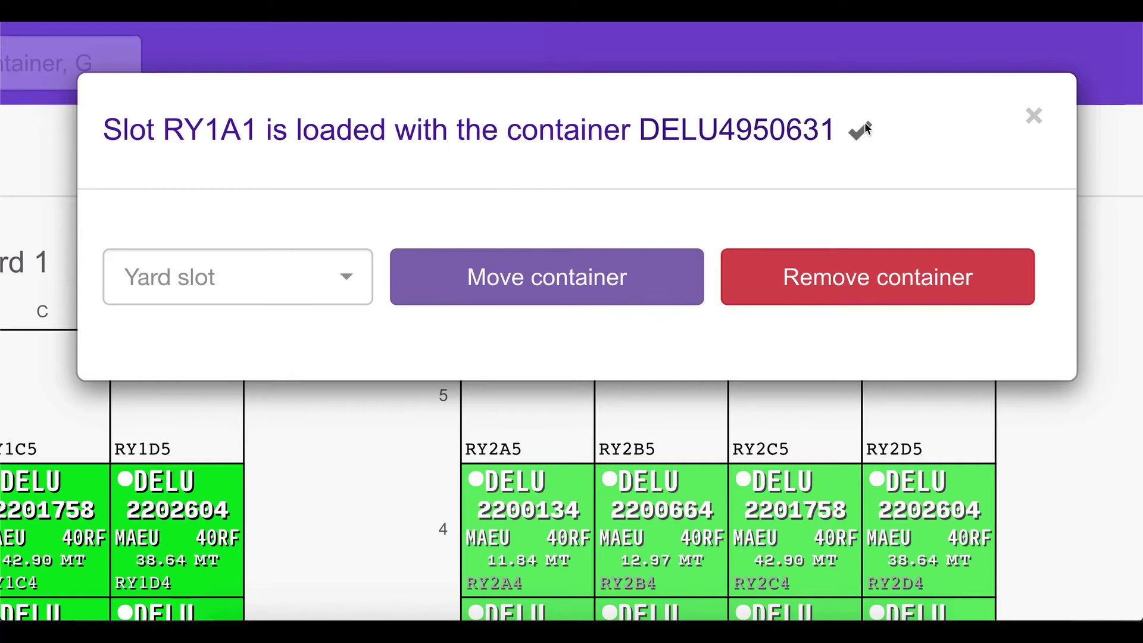
click(1034, 116)
scroll(52, 416, down, 3)
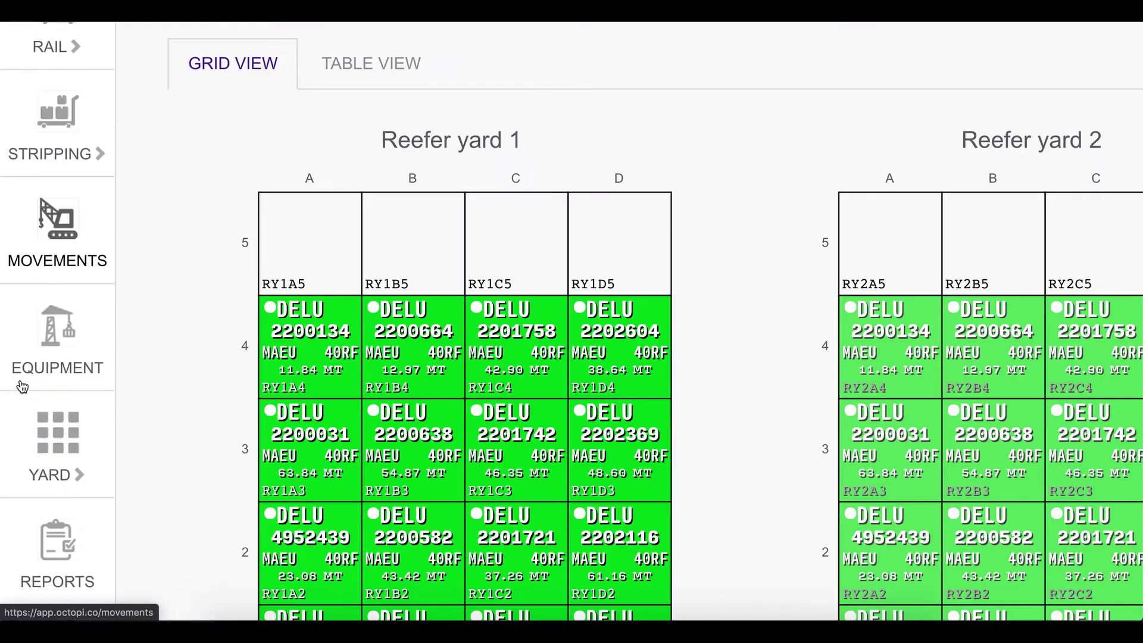
click(52, 421)
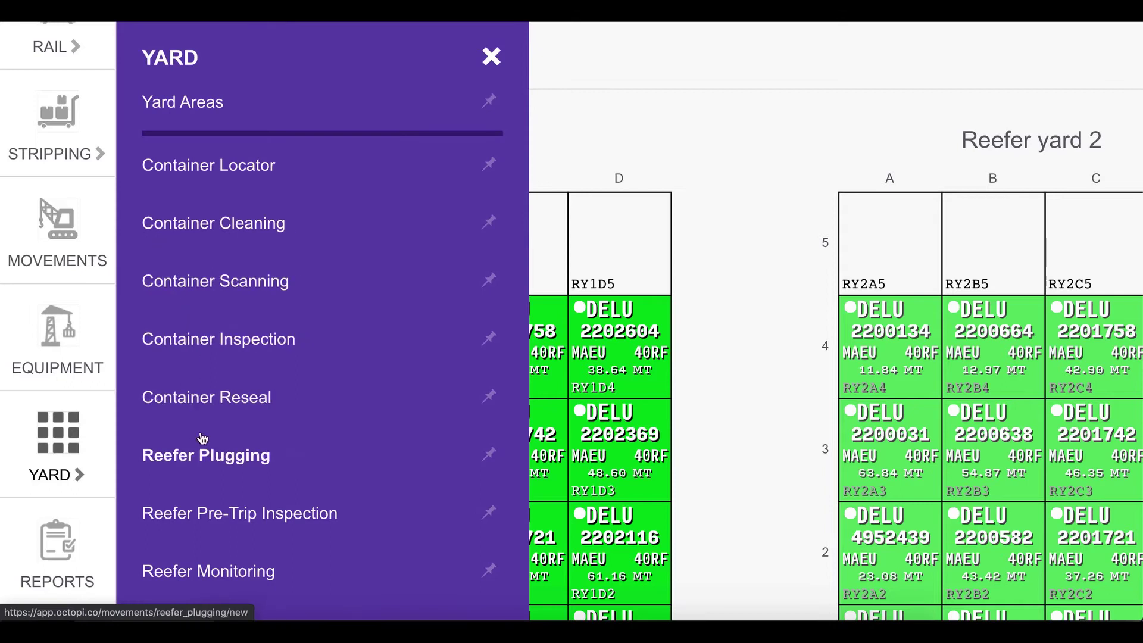
Step: Plug in reefer container DELU4950631 at temperature 30
click(205, 455)
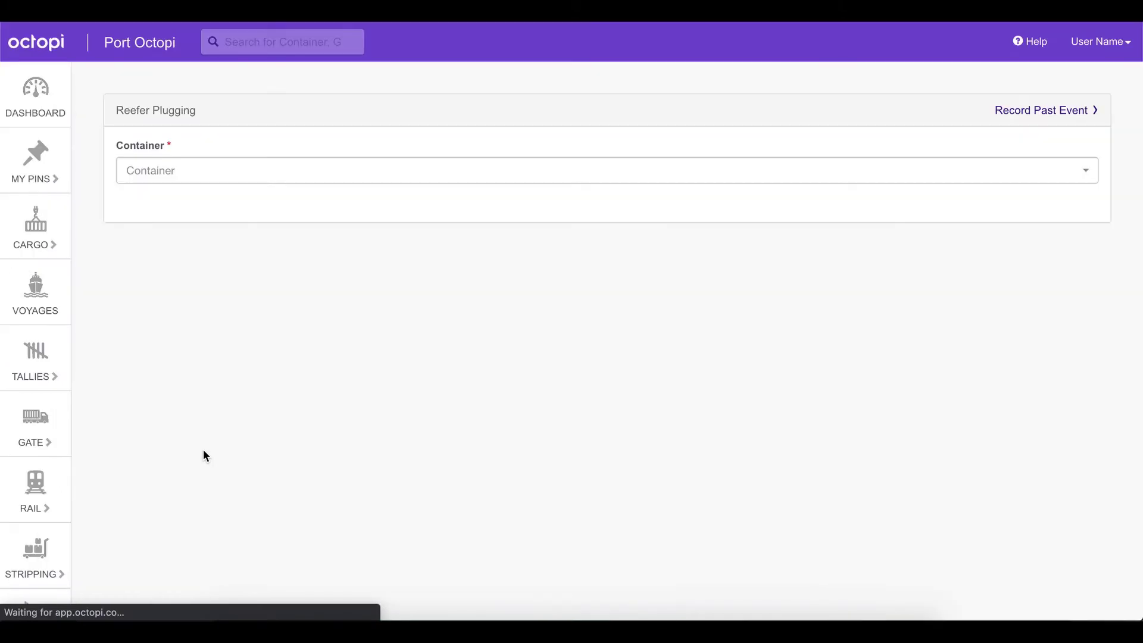
click(239, 171)
text(DELU4950631)
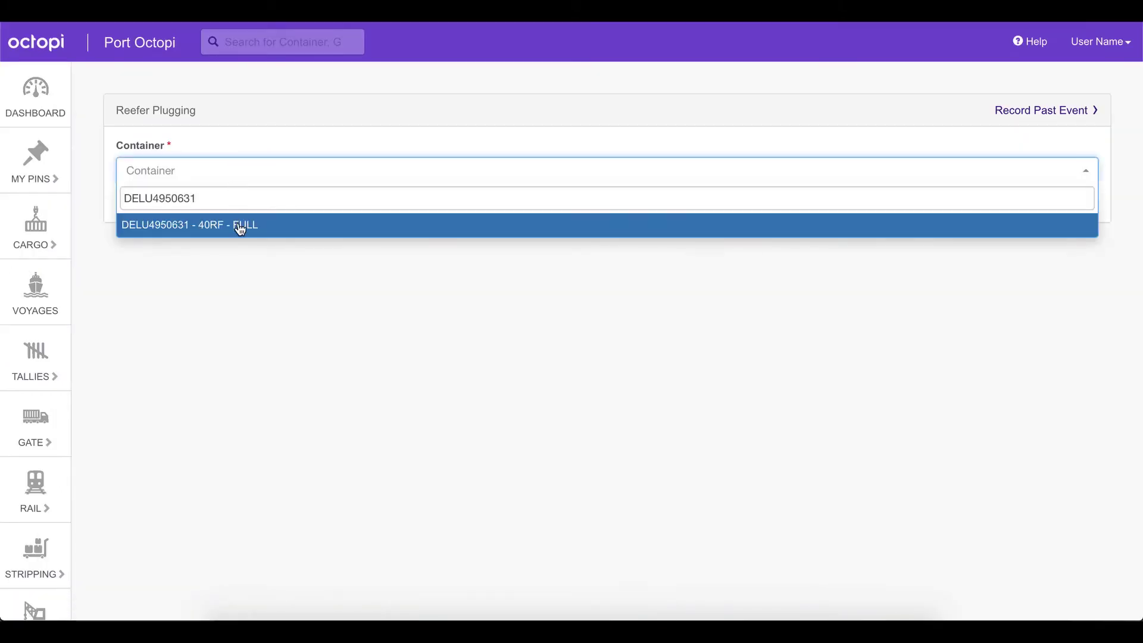
click(237, 224)
click(212, 364)
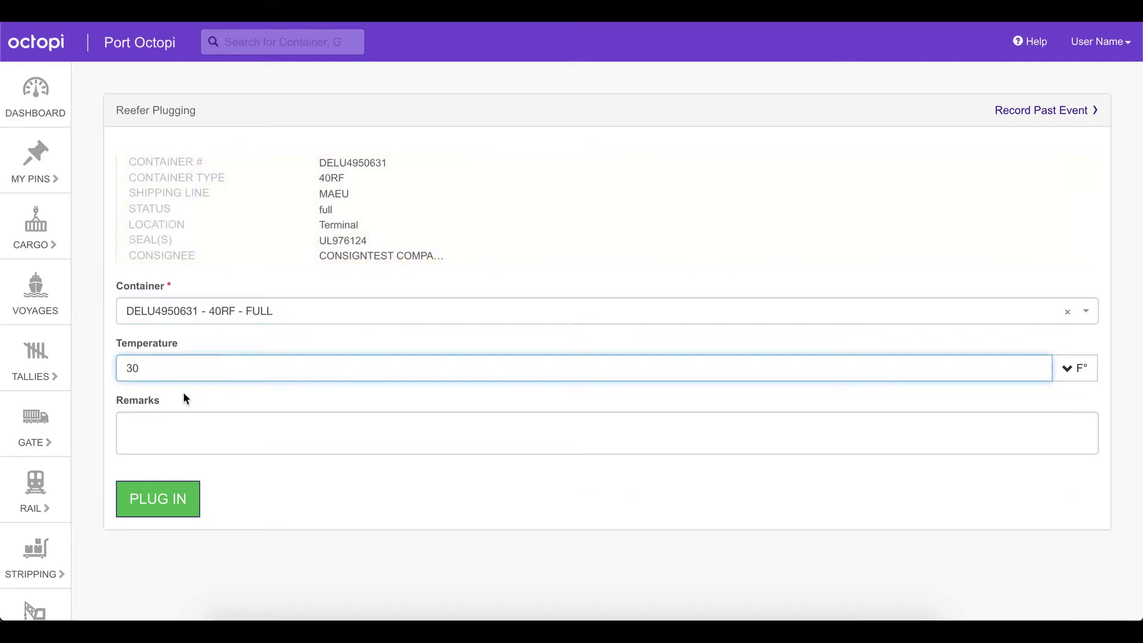
click(148, 497)
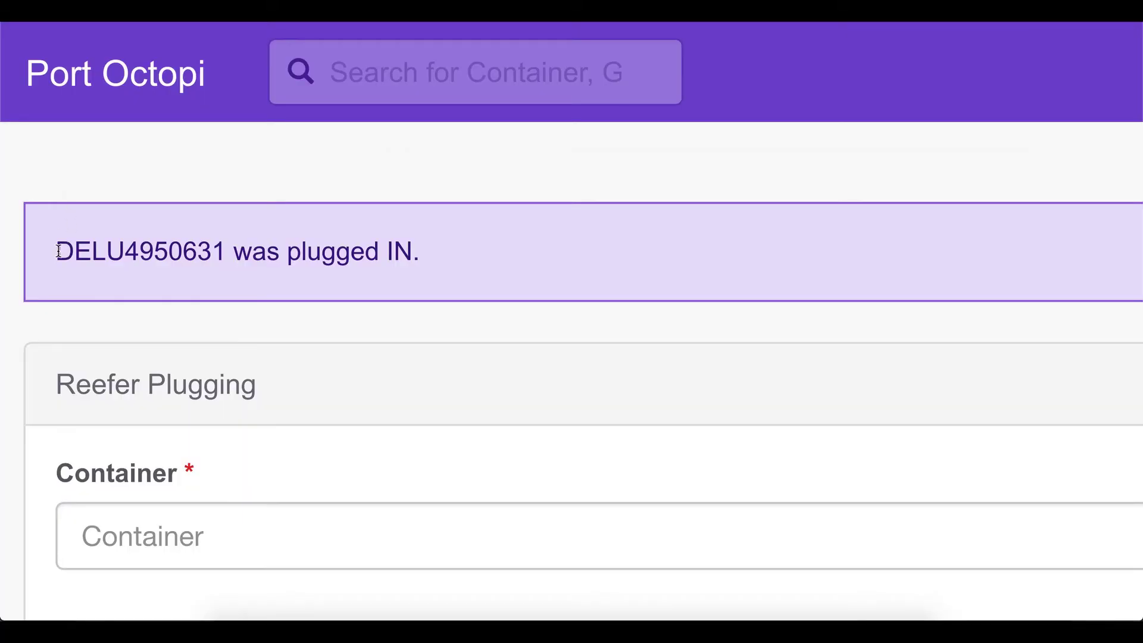
drag(59, 250, 418, 263)
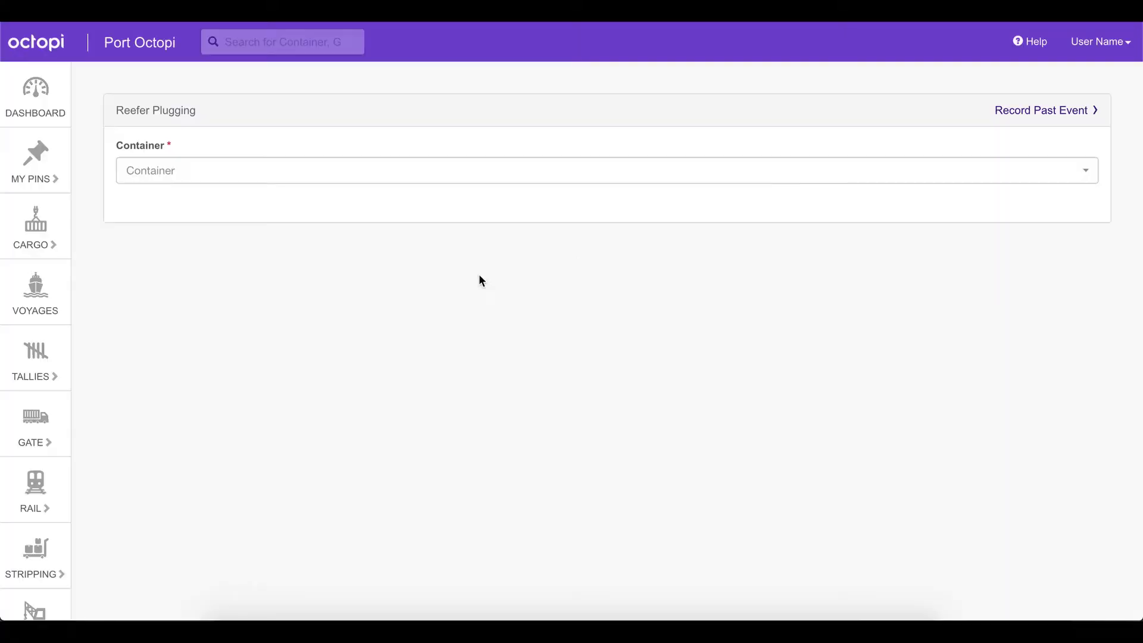
Step: Plug DELU4950631 out again at temperature 31
click(392, 175)
text(DELU4950631)
click(262, 224)
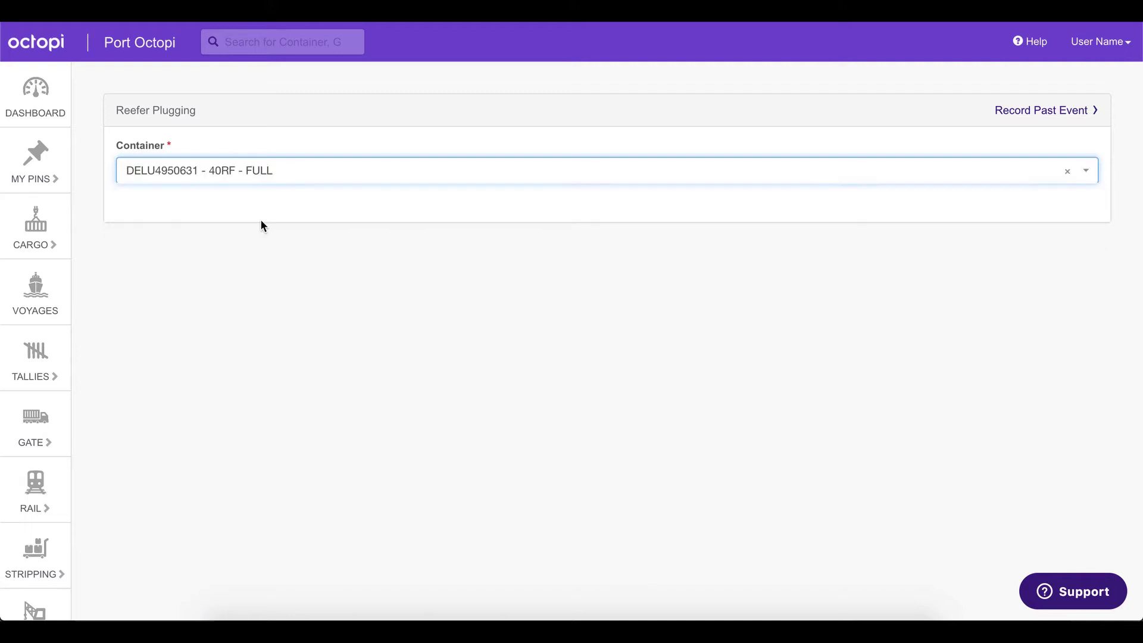
click(188, 374)
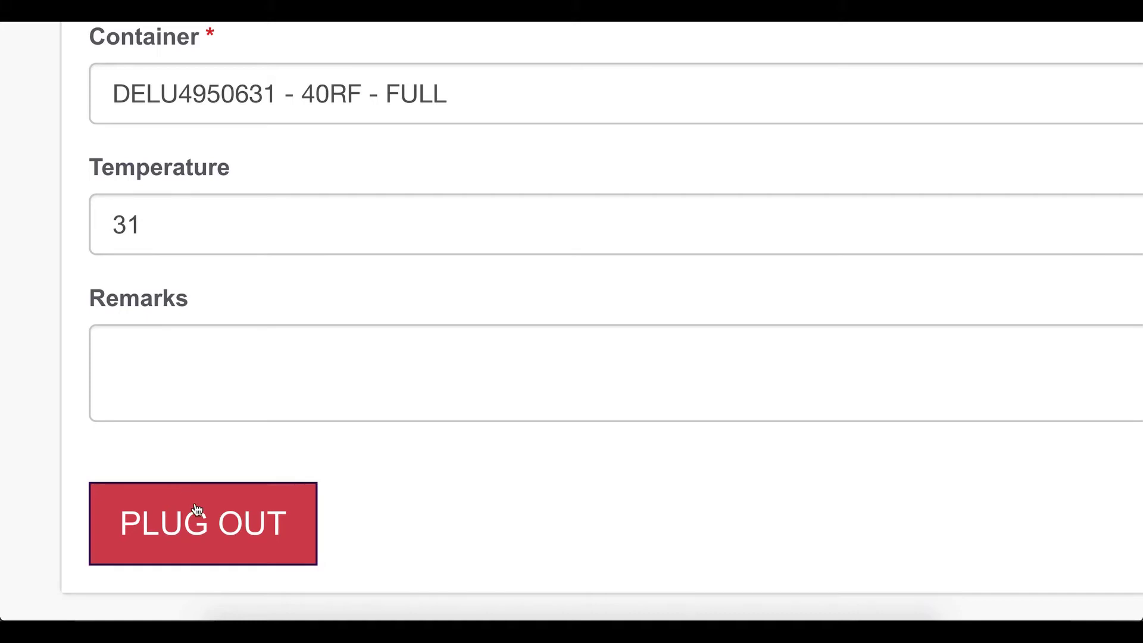
click(197, 510)
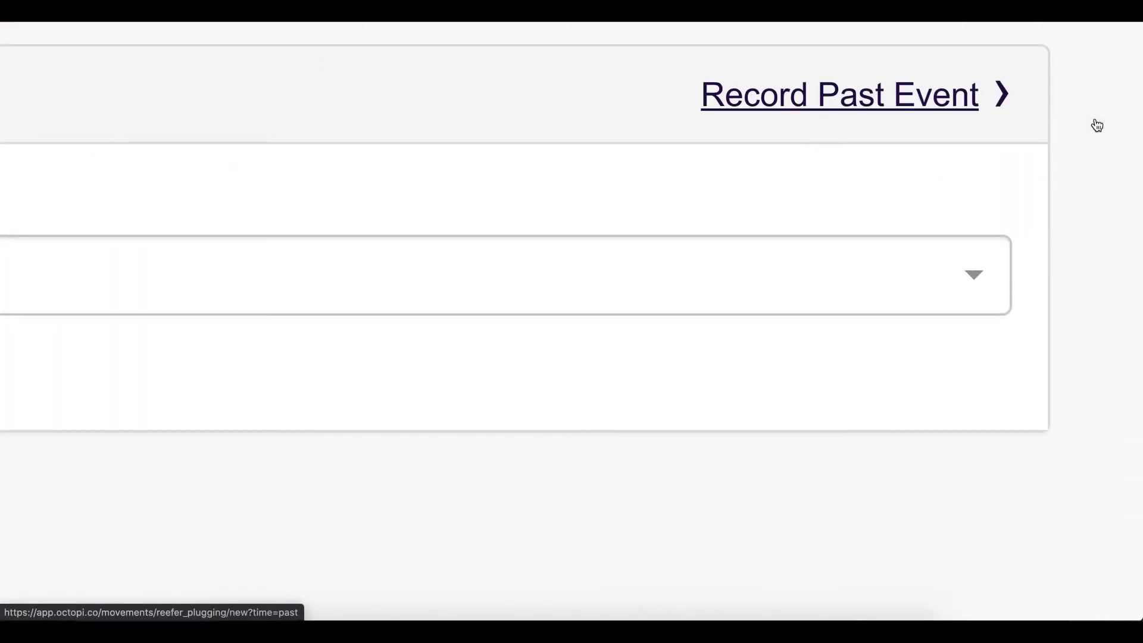
Step: Record a past plug-in event for DELU4950631 on 2020-11-30 at 09:01 AM with temperature 31
click(1097, 125)
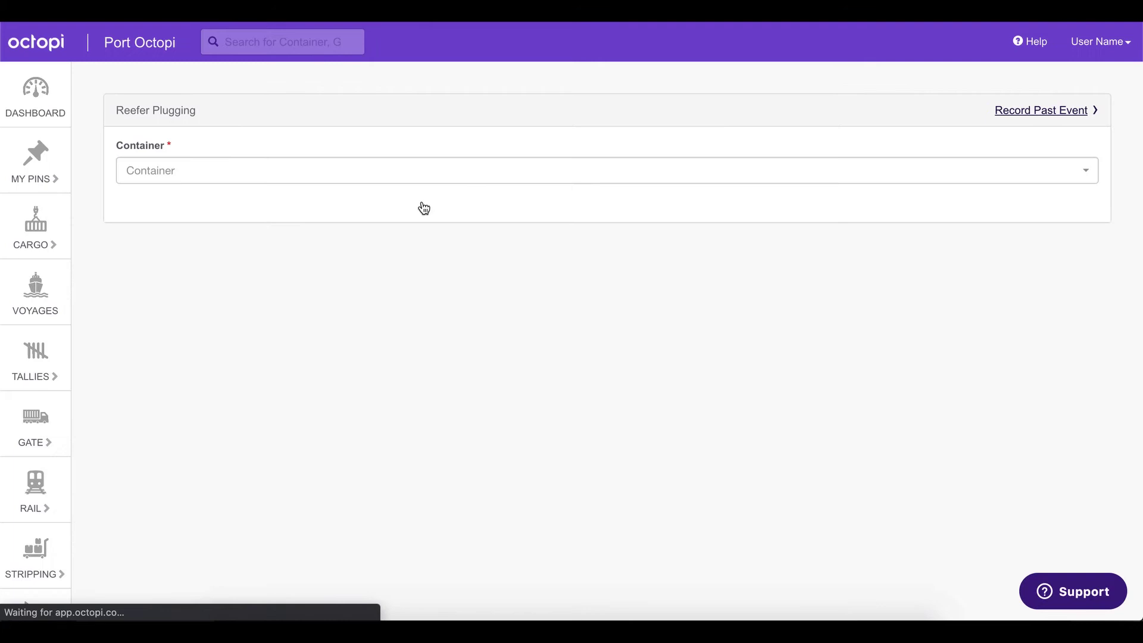
click(269, 181)
text(DELU4950631)
click(230, 237)
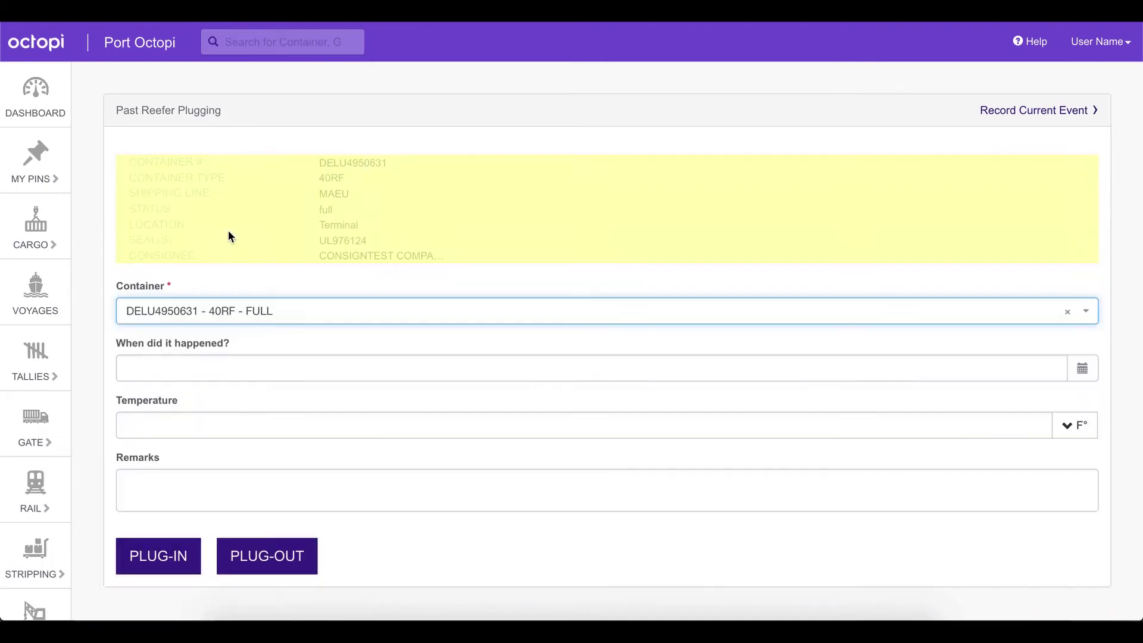
click(219, 369)
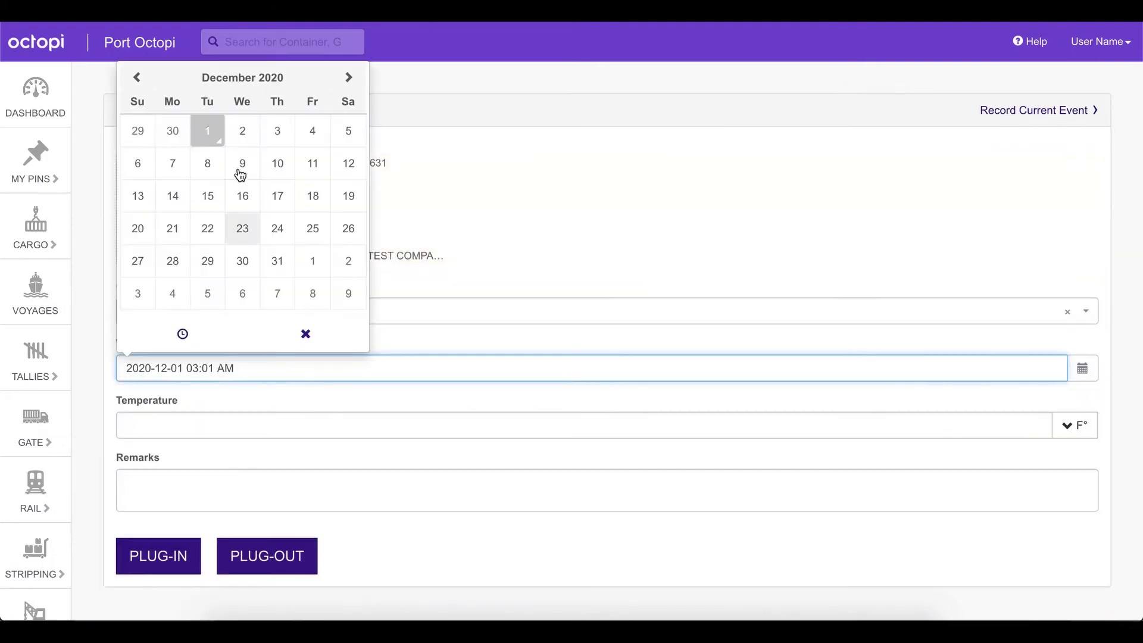
click(177, 141)
click(182, 334)
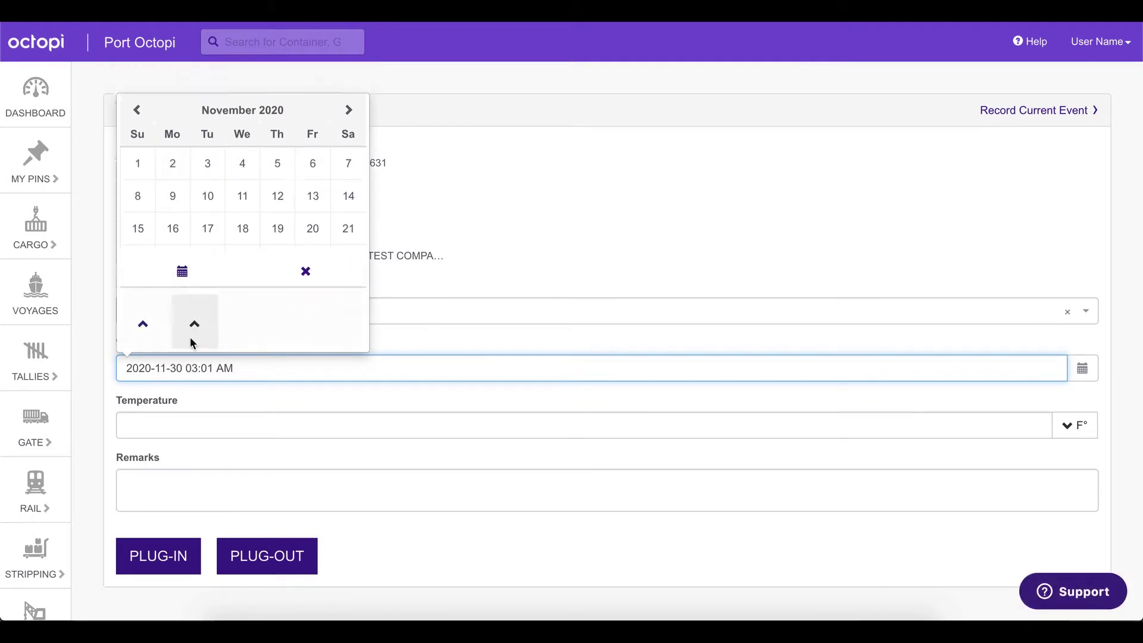
click(143, 221)
click(143, 222)
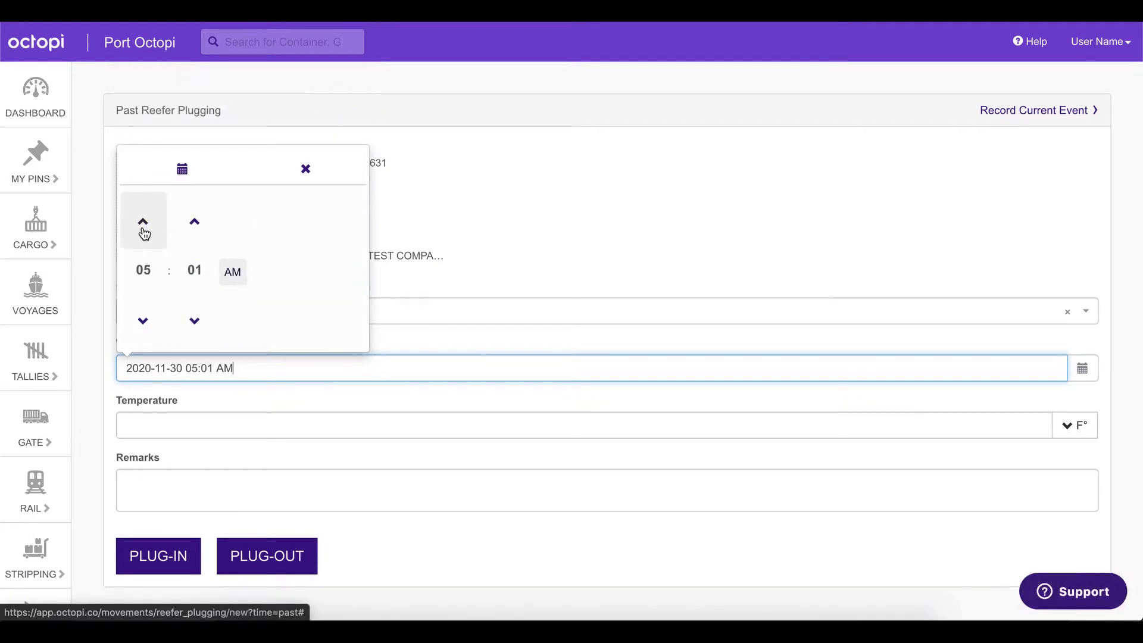
click(250, 425)
text(31)
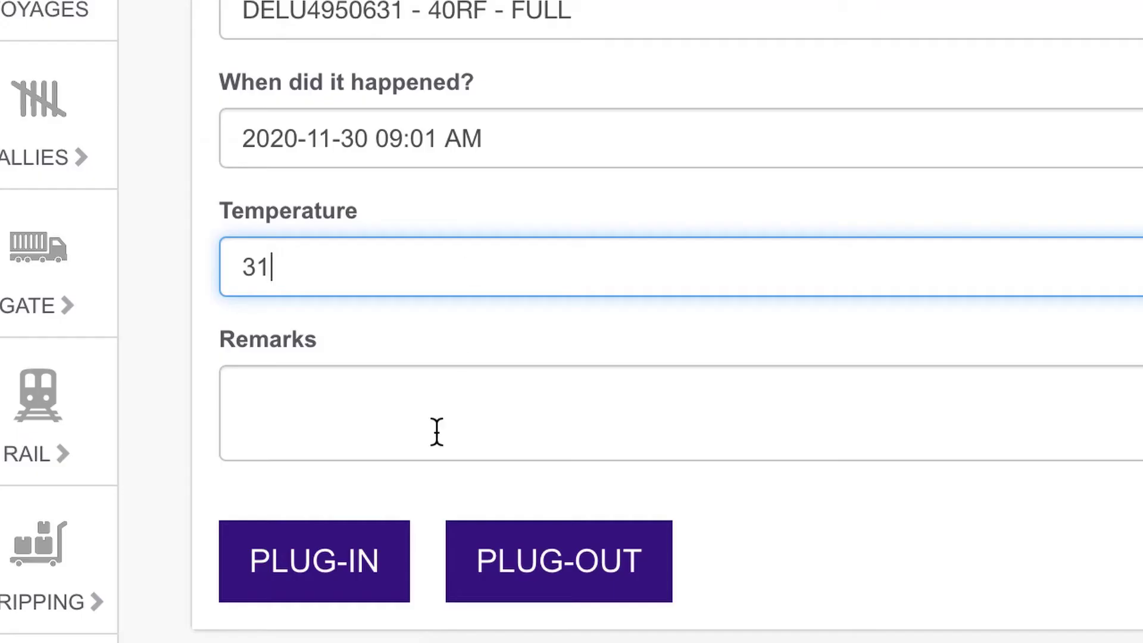
click(190, 544)
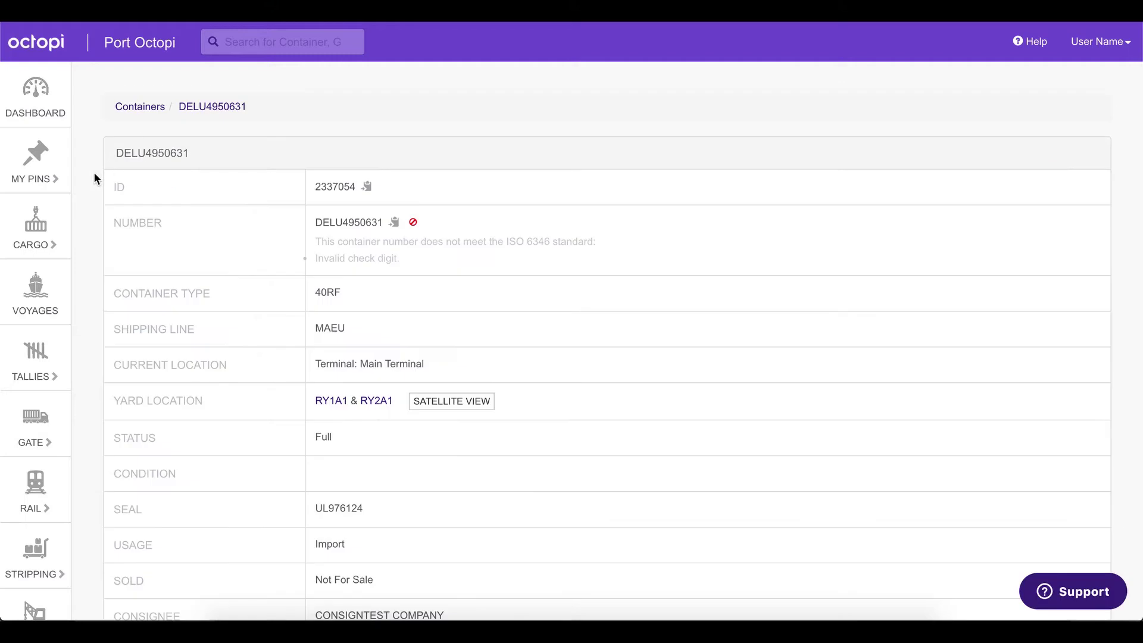
scroll(94, 173, down, 3)
scroll(94, 173, down, 8)
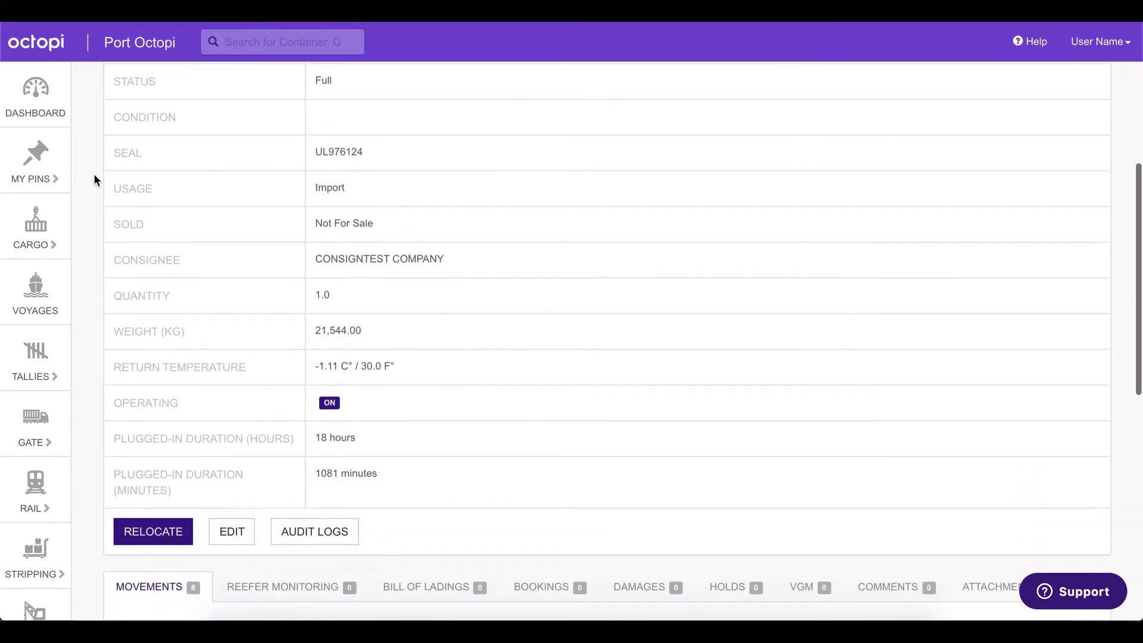
scroll(94, 174, down, 1)
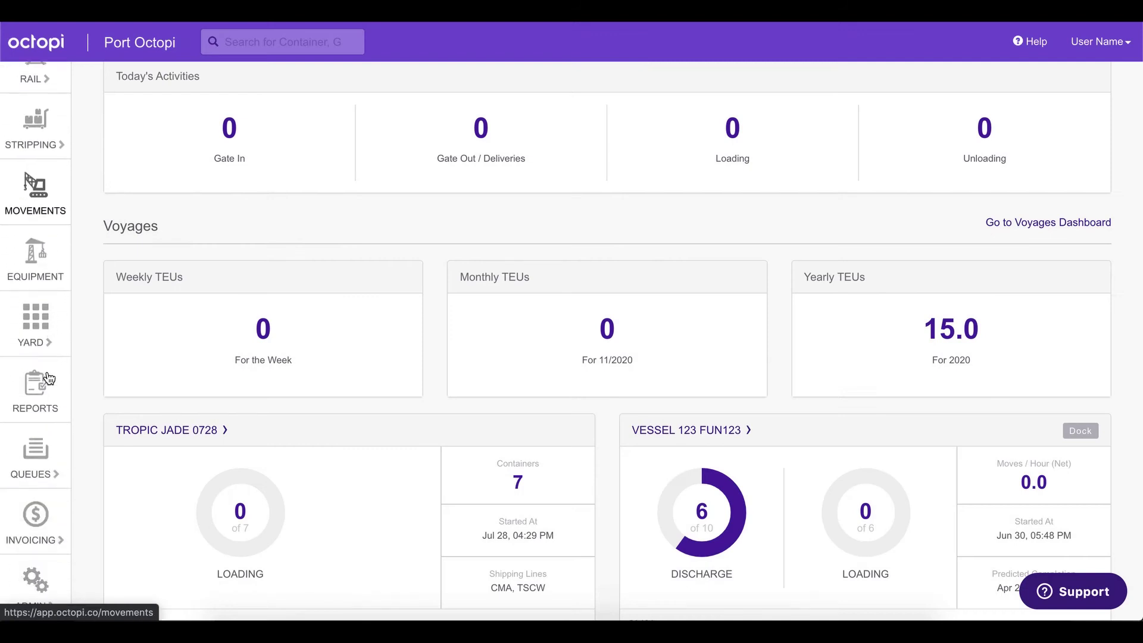
Step: In Organization Settings' Configuration tab, set Reefer monitoring frequency in hours to 5 and save
click(36, 582)
scroll(84, 427, down, 20)
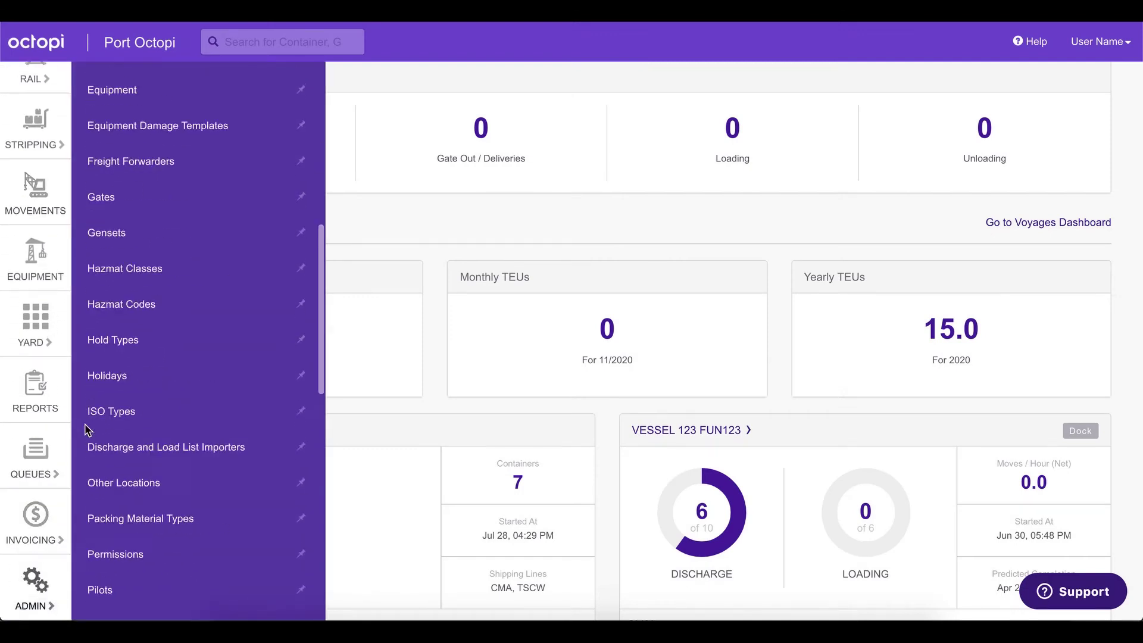
click(125, 546)
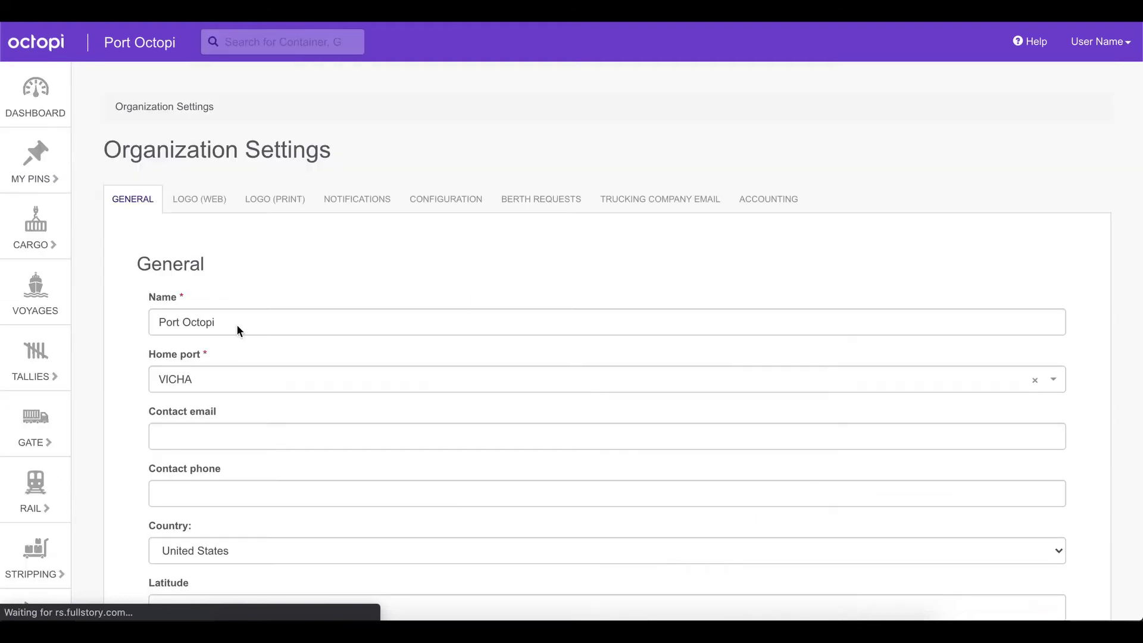
click(433, 196)
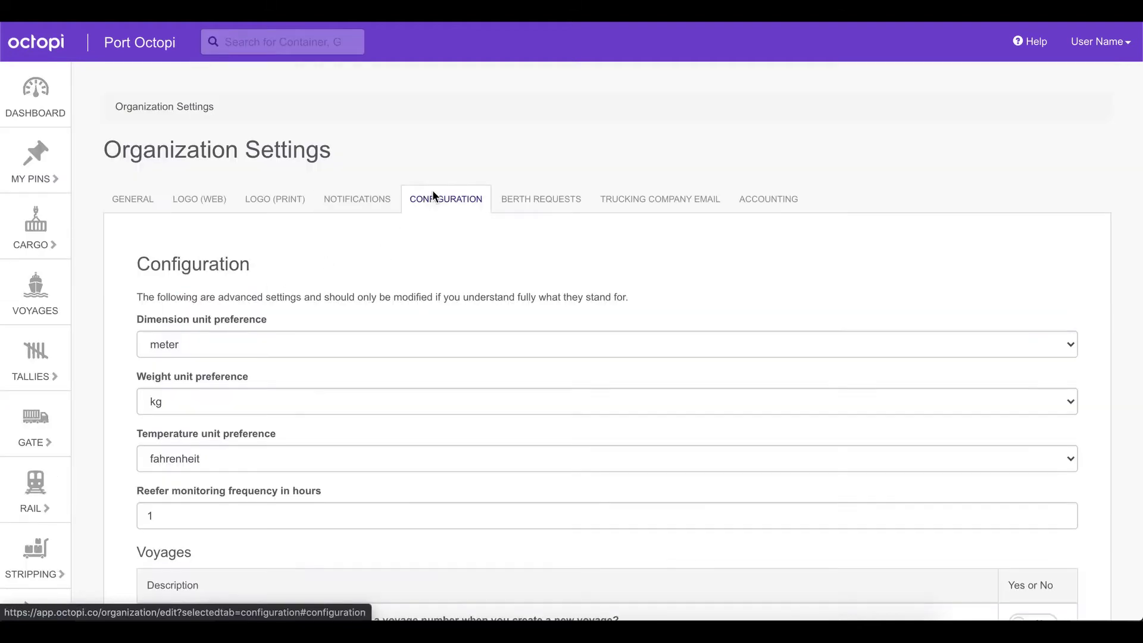
scroll(148, 330, down, 3)
drag(161, 331, 129, 335)
text(5)
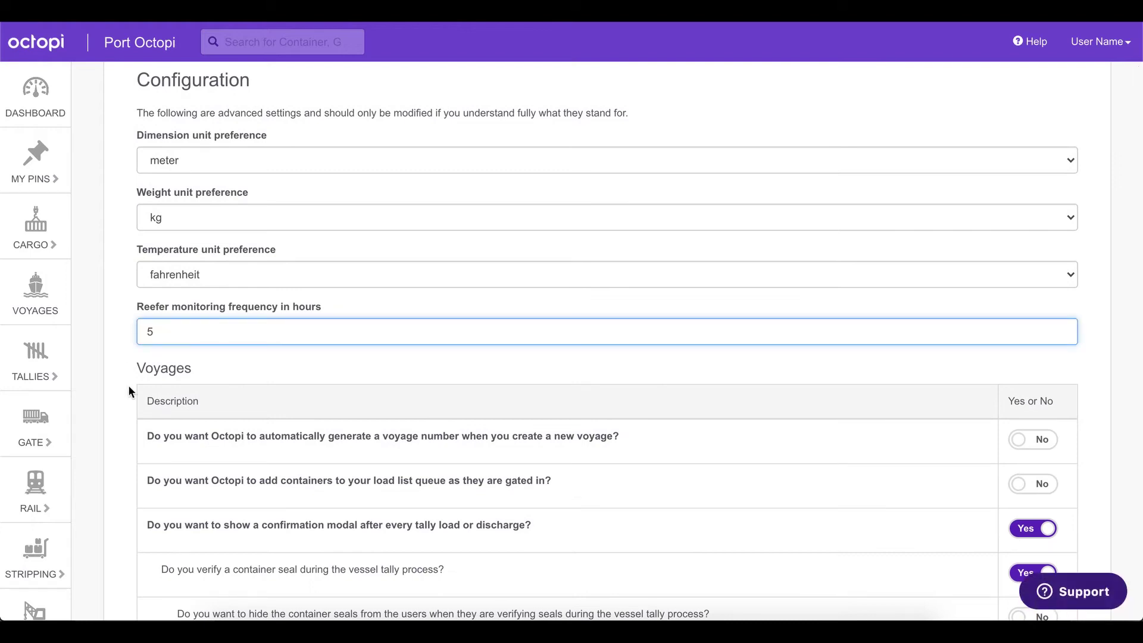
scroll(127, 392, down, 10)
scroll(128, 408, down, 15)
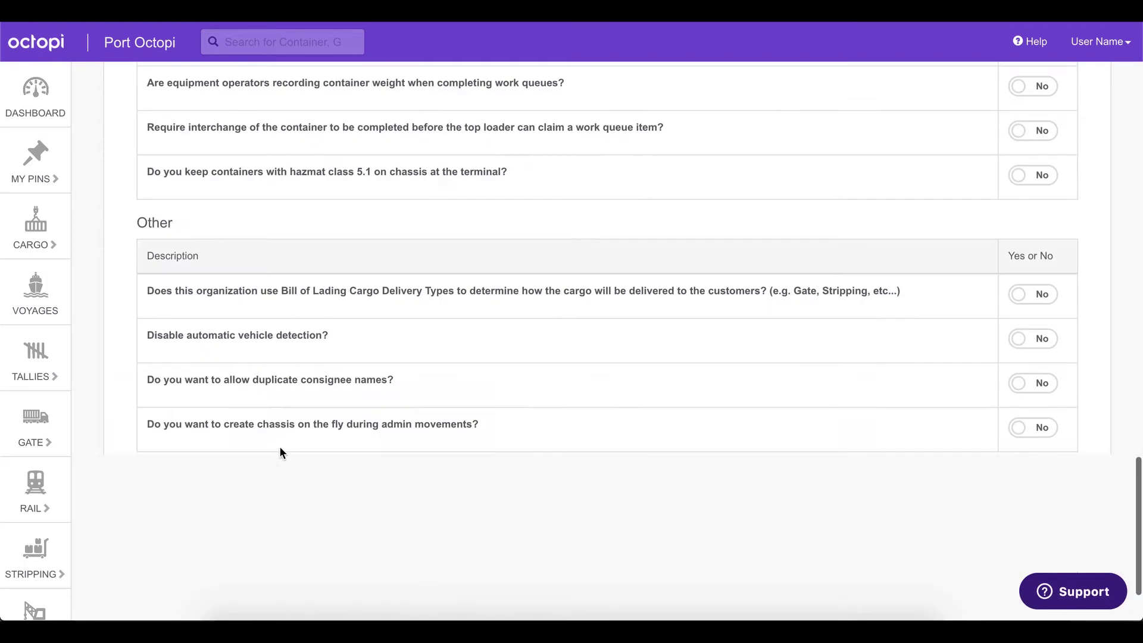
click(178, 531)
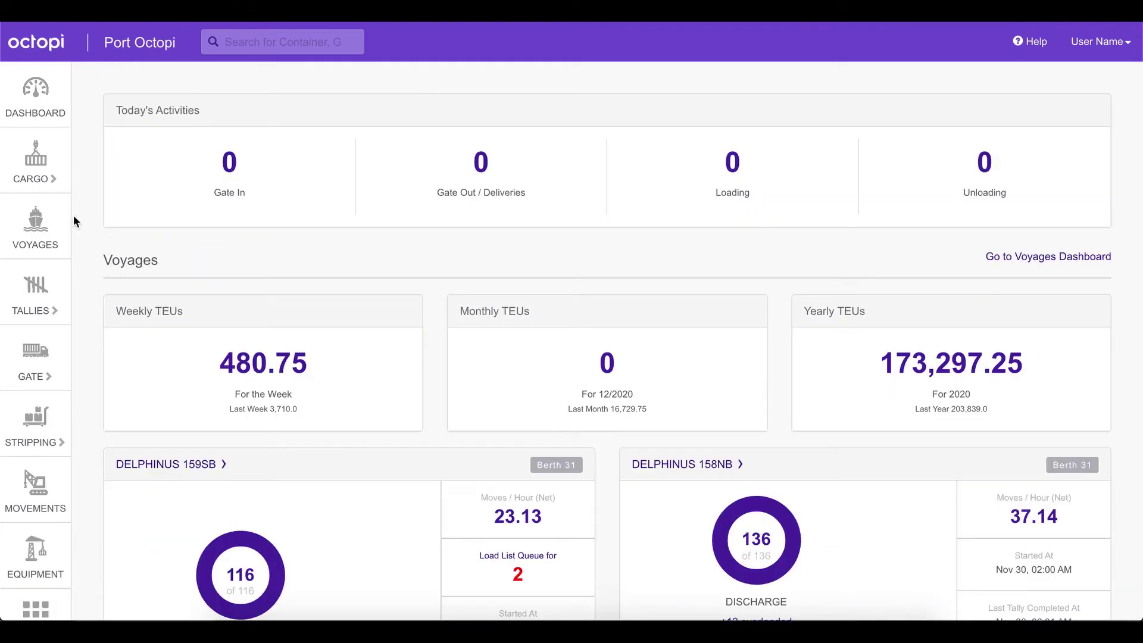
Step: Review the Reefers overview chart and tile grid, then go to the Reefer Monitoring list
click(28, 159)
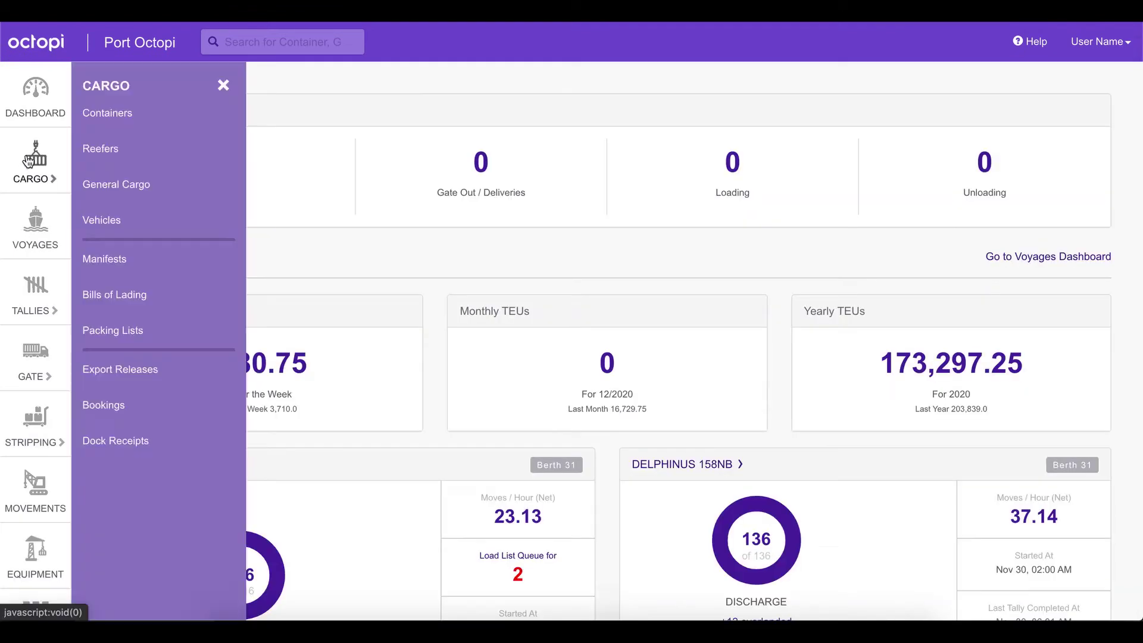
click(107, 146)
scroll(86, 173, down, 2)
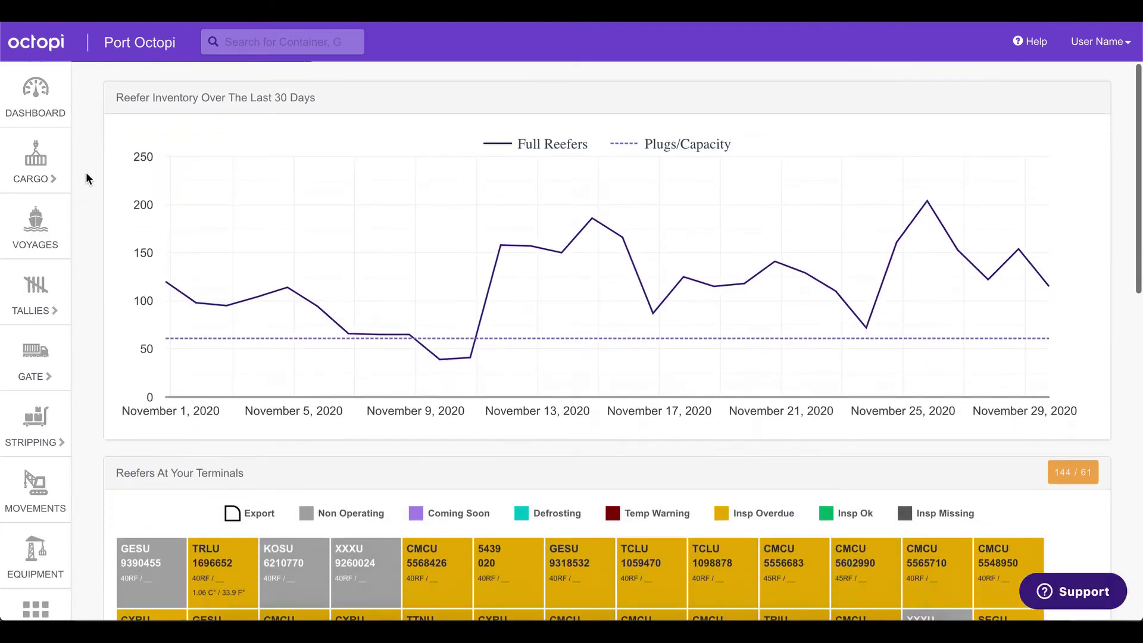
scroll(86, 178, down, 6)
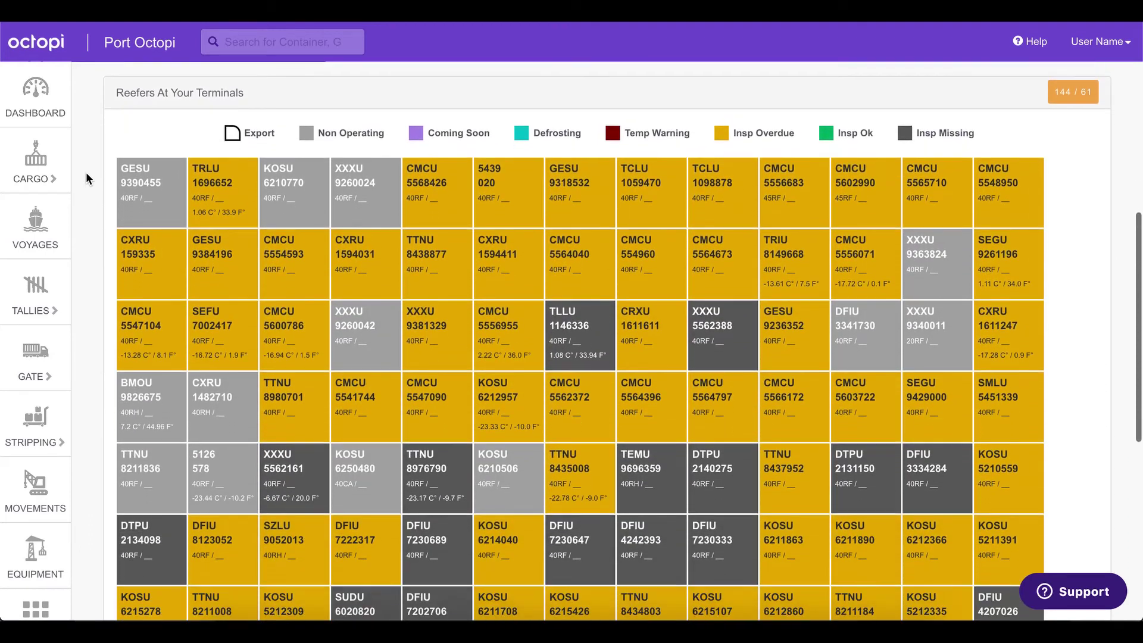
scroll(86, 178, up, 3)
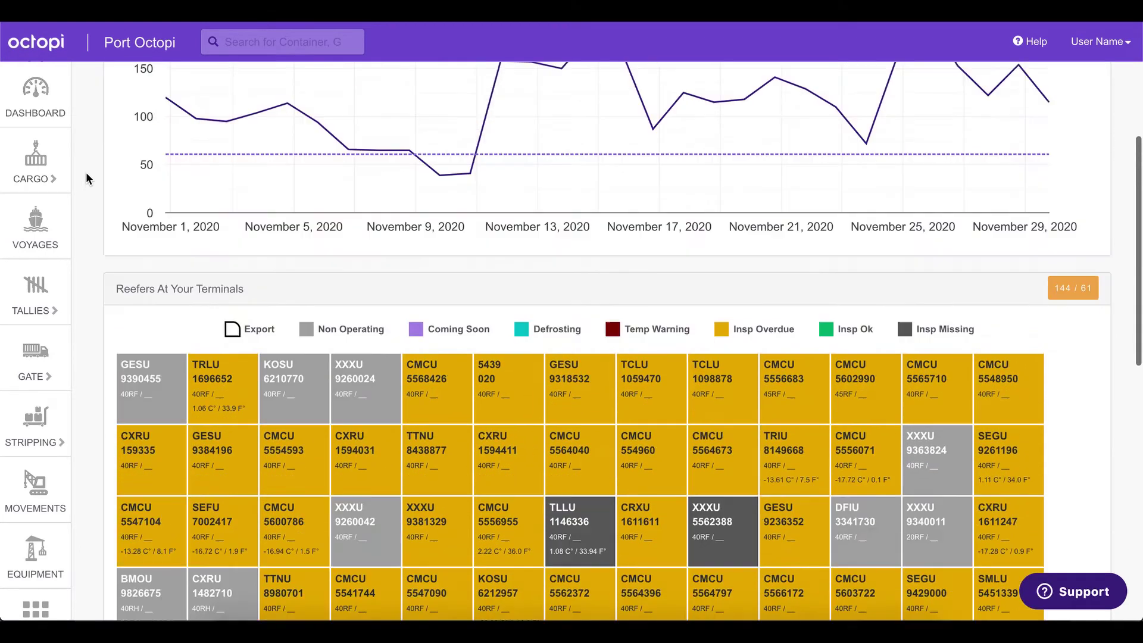
scroll(86, 173, up, 5)
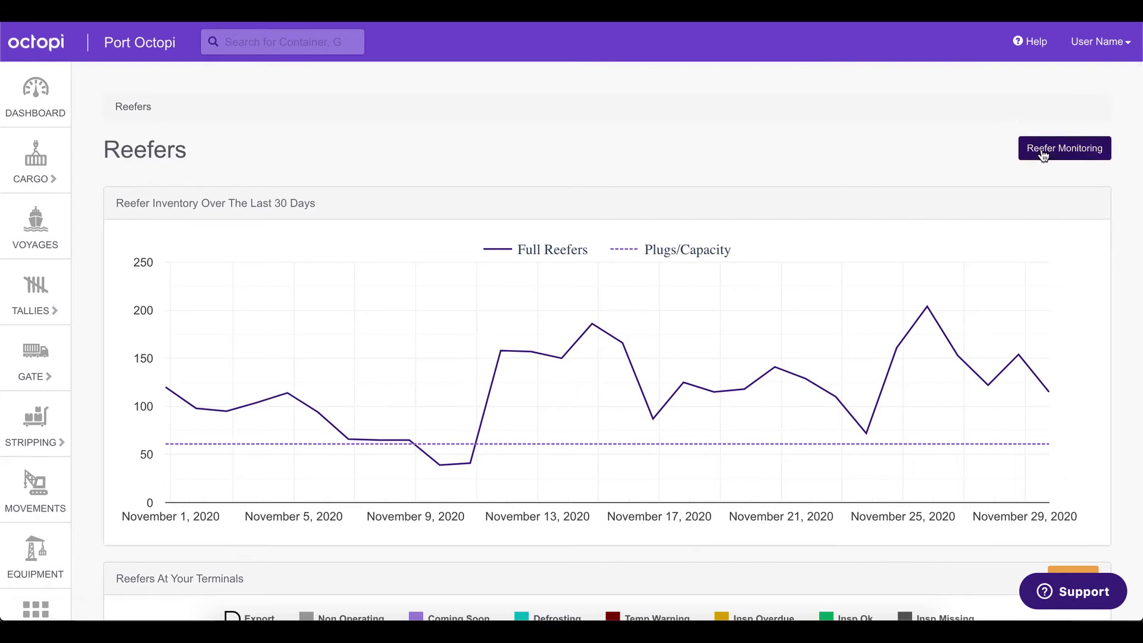
click(1043, 152)
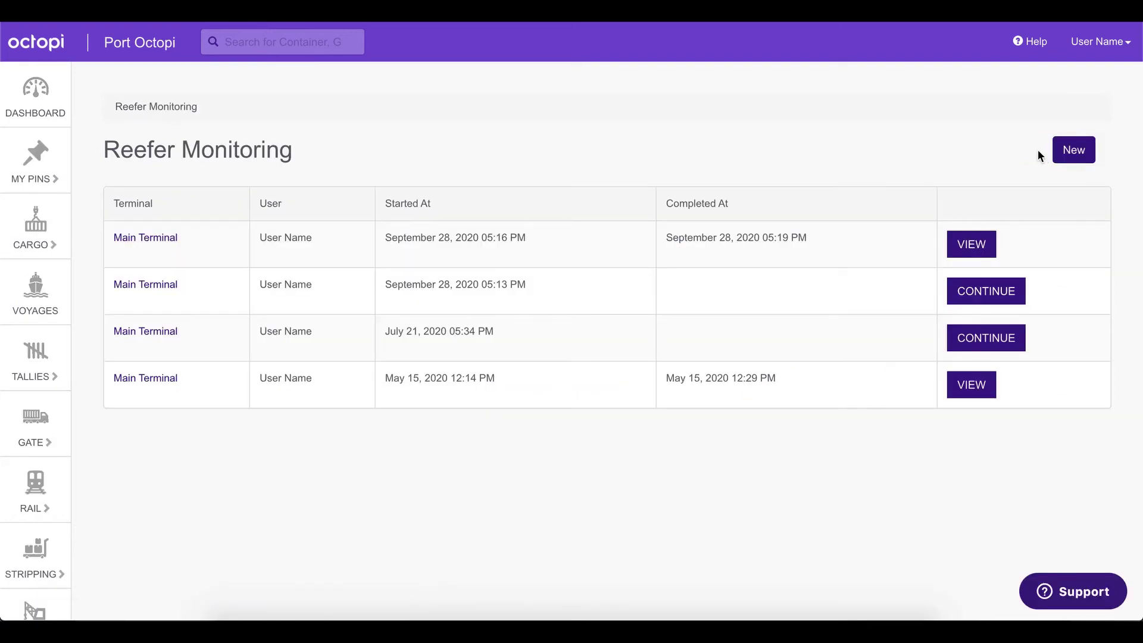
Step: Create a new reefer monitoring session for Main Terminal
click(1080, 150)
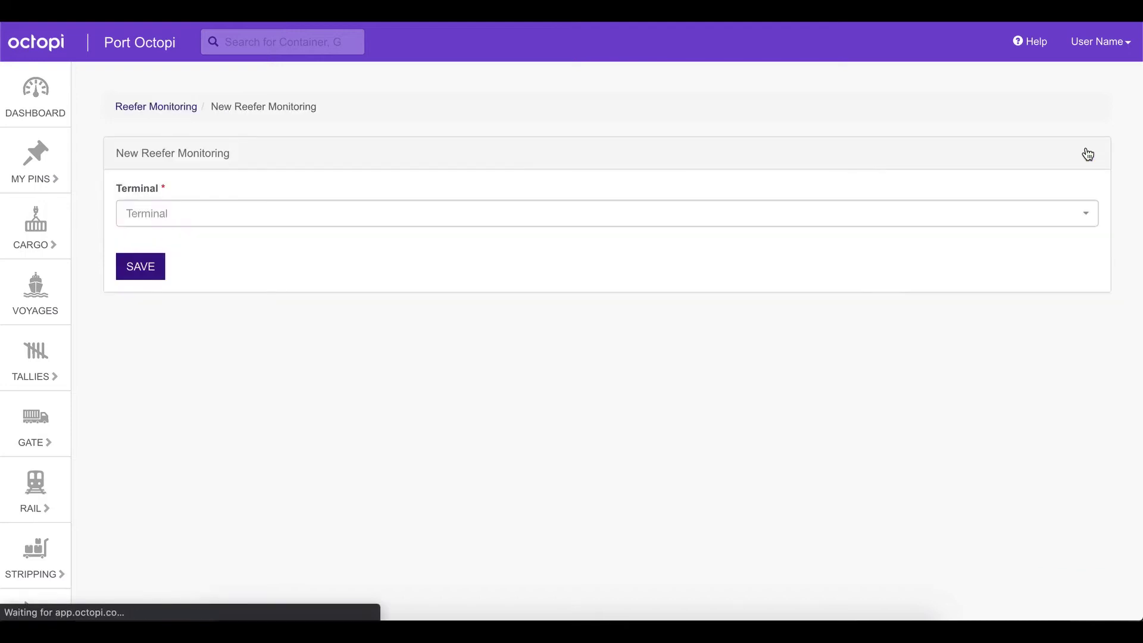
click(224, 224)
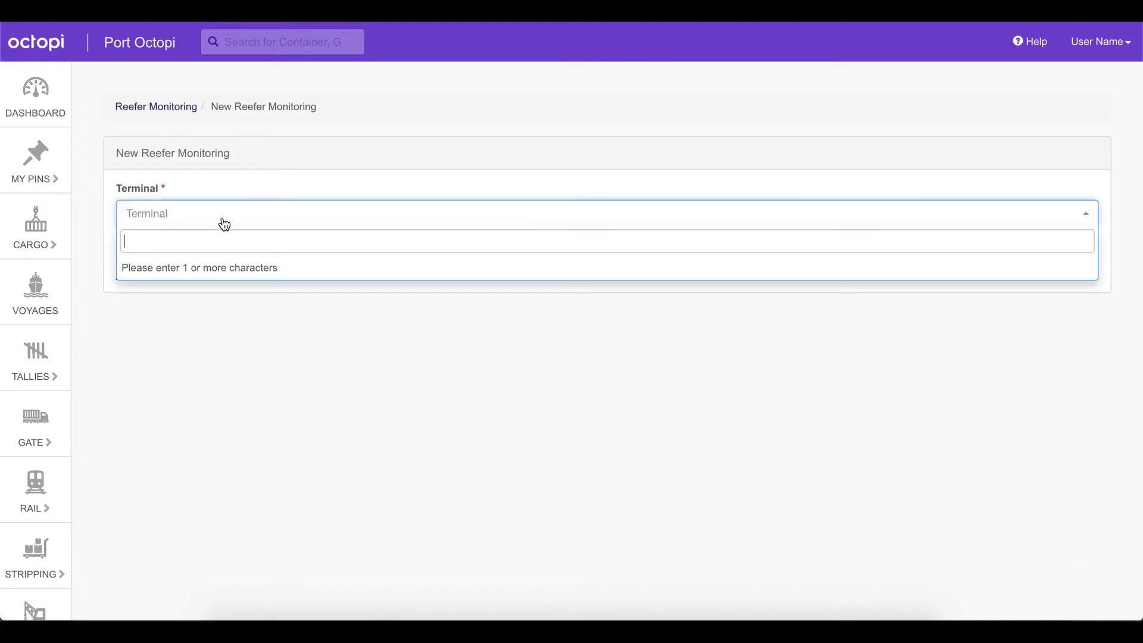
text(m)
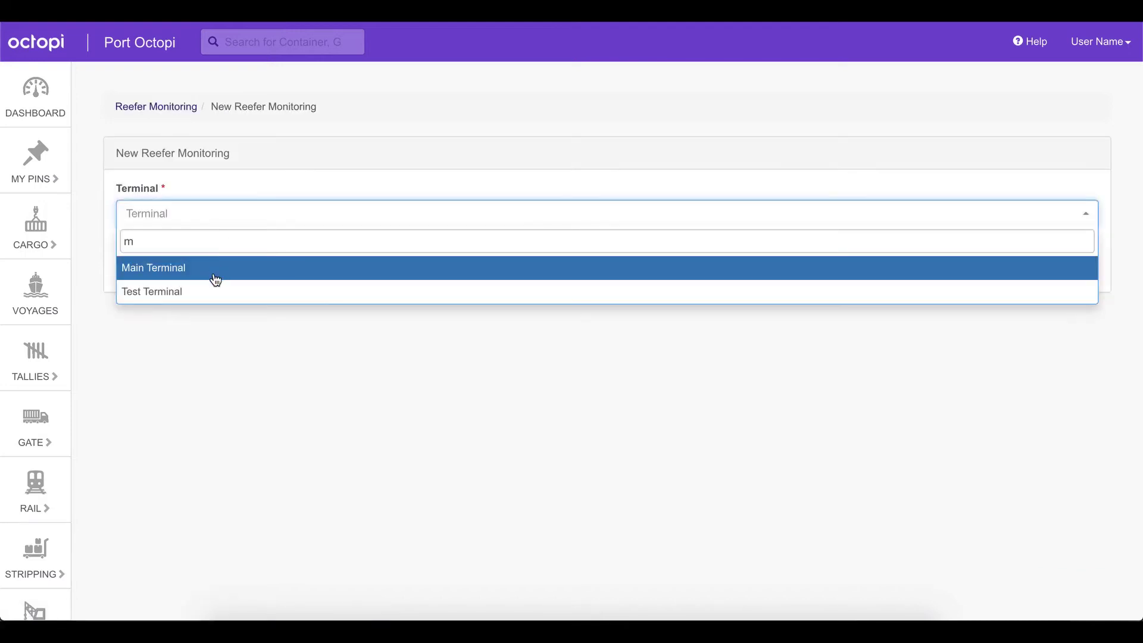
click(213, 270)
click(153, 266)
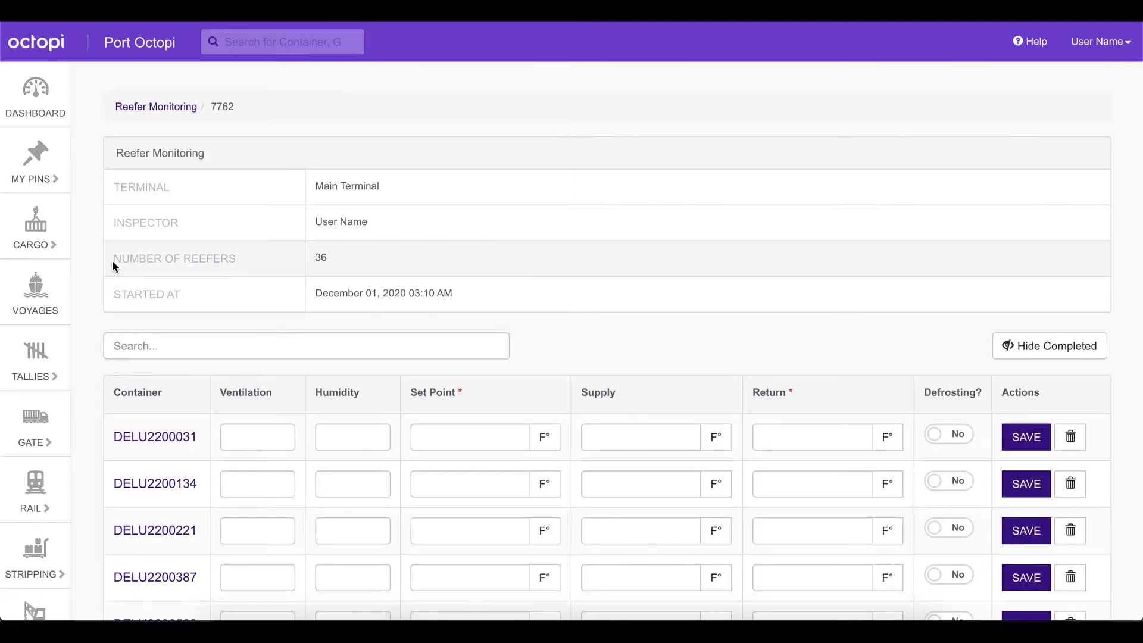
Step: Enter DELU2200031's set point and a supply reading of 20, and save its row
scroll(95, 283, down, 3)
scroll(95, 278, down, 1)
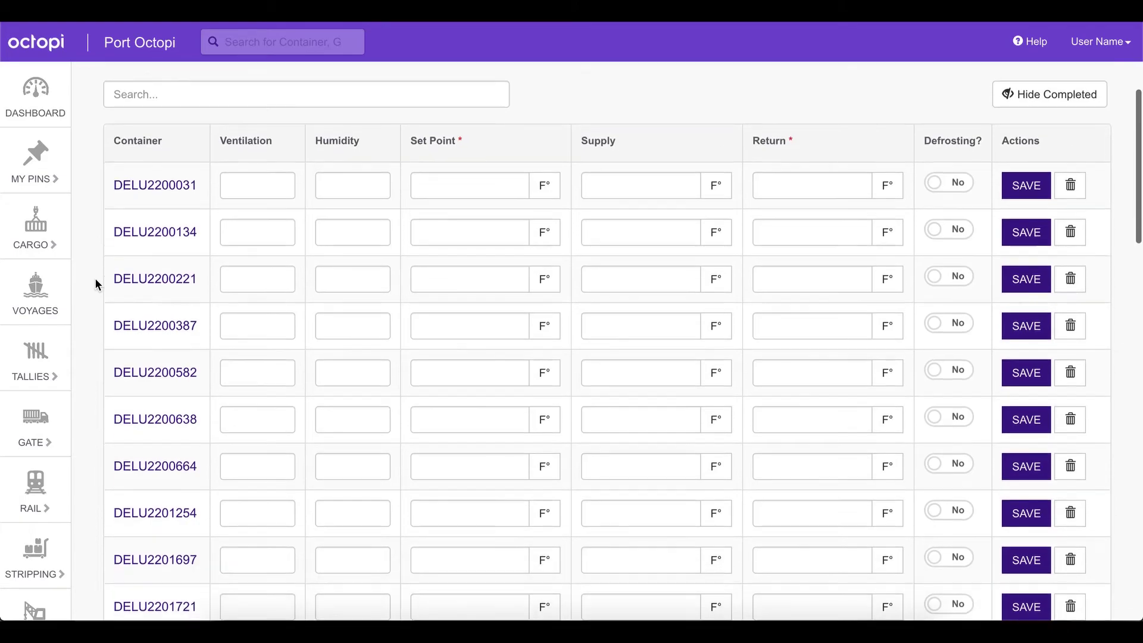
scroll(365, 144, right, 5)
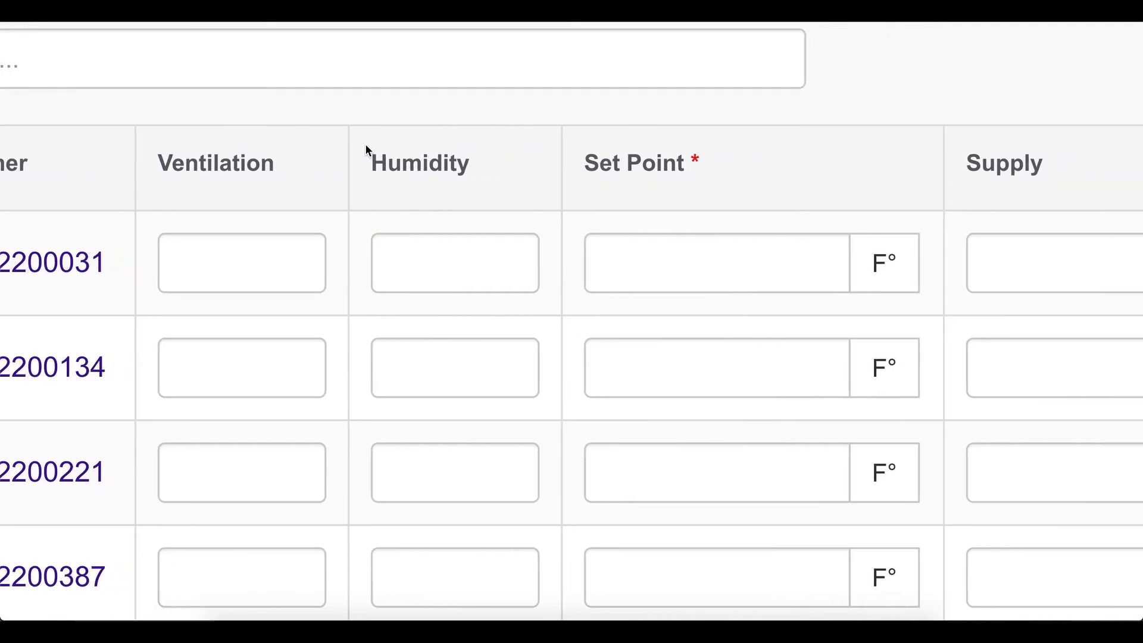
scroll(365, 144, right, 5)
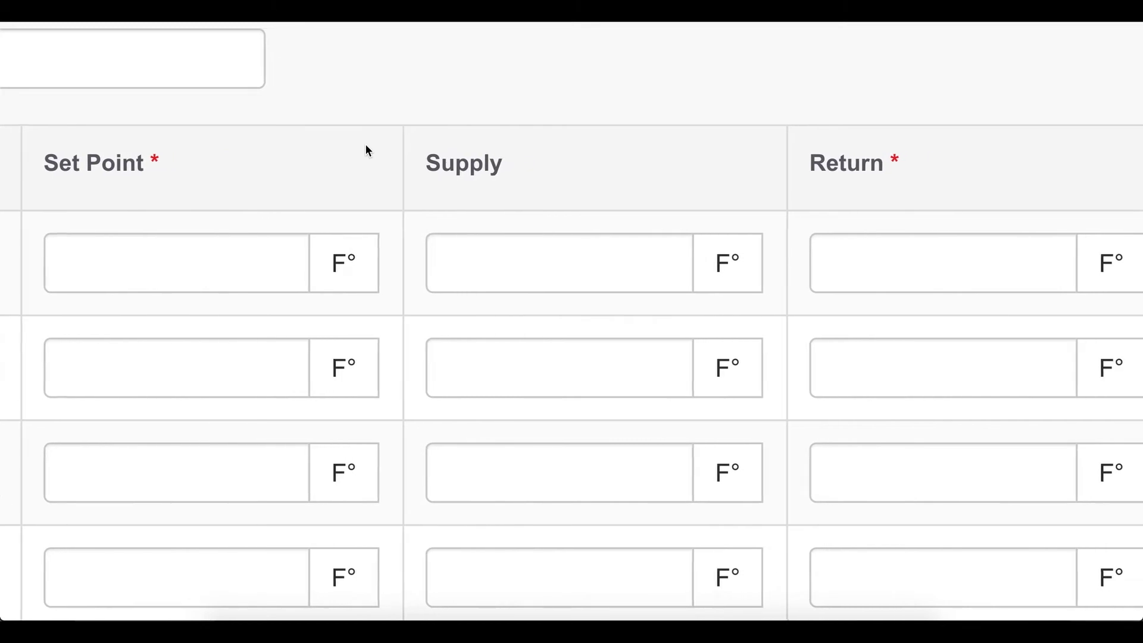
scroll(365, 144, right, 4)
scroll(366, 146, right, 5)
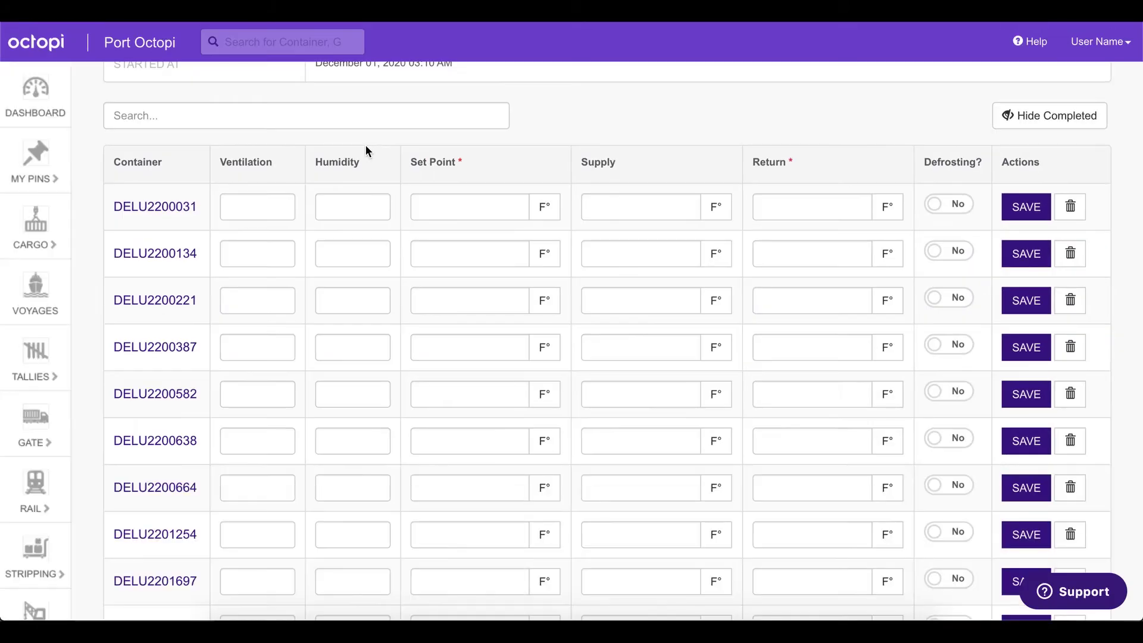
click(486, 202)
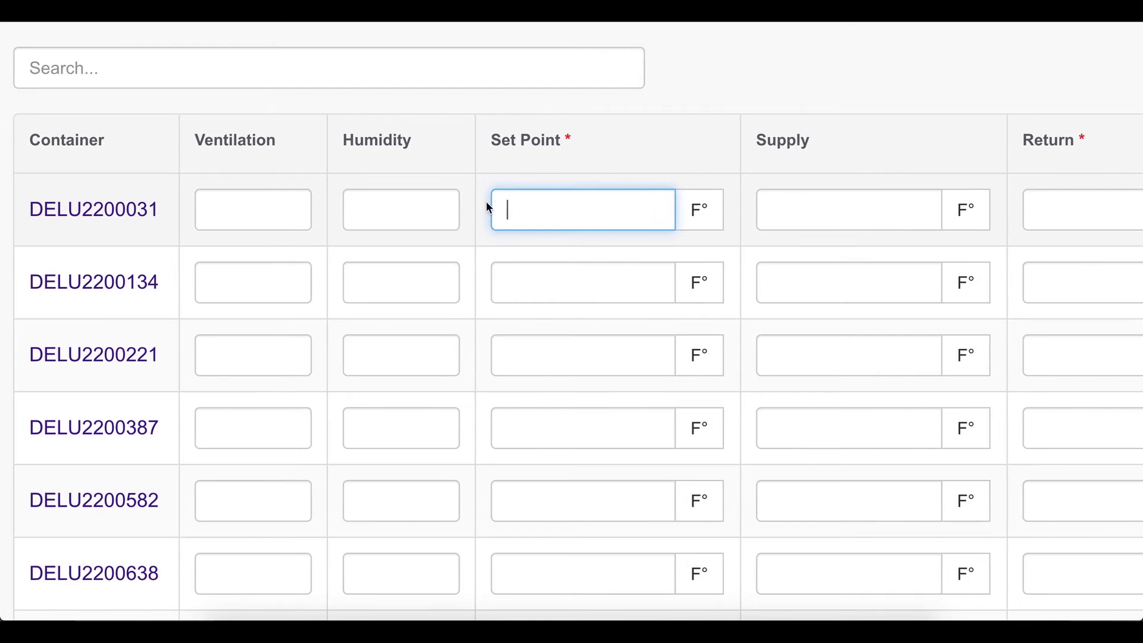
click(782, 211)
text(20)
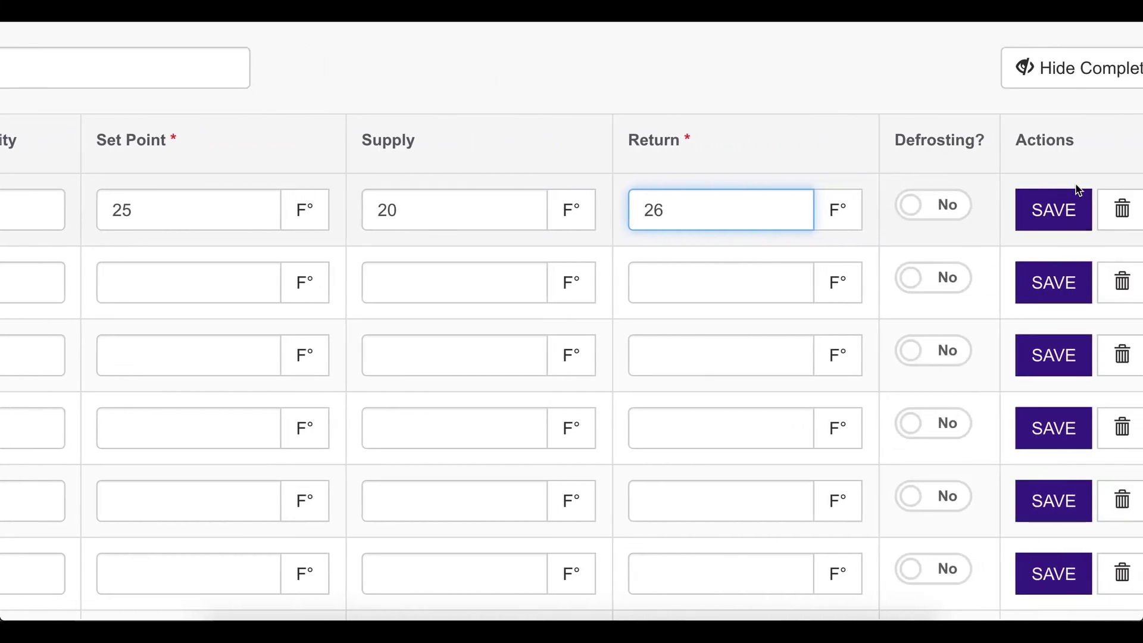
click(1050, 215)
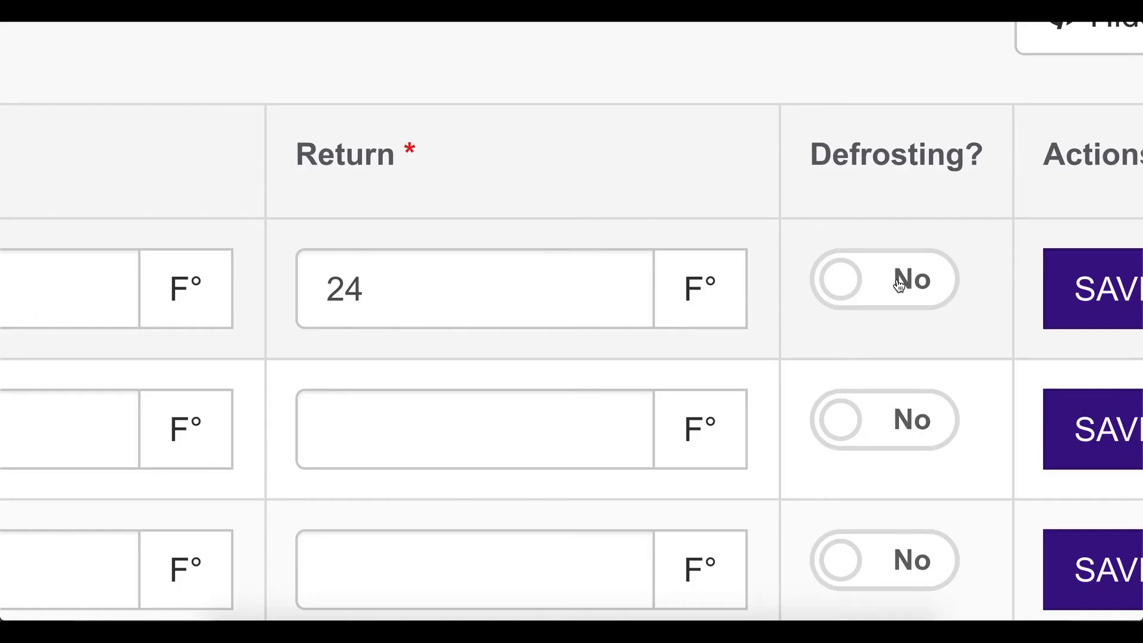
Step: Mark the top container as defrosting and save the readings for the following container rows
click(956, 205)
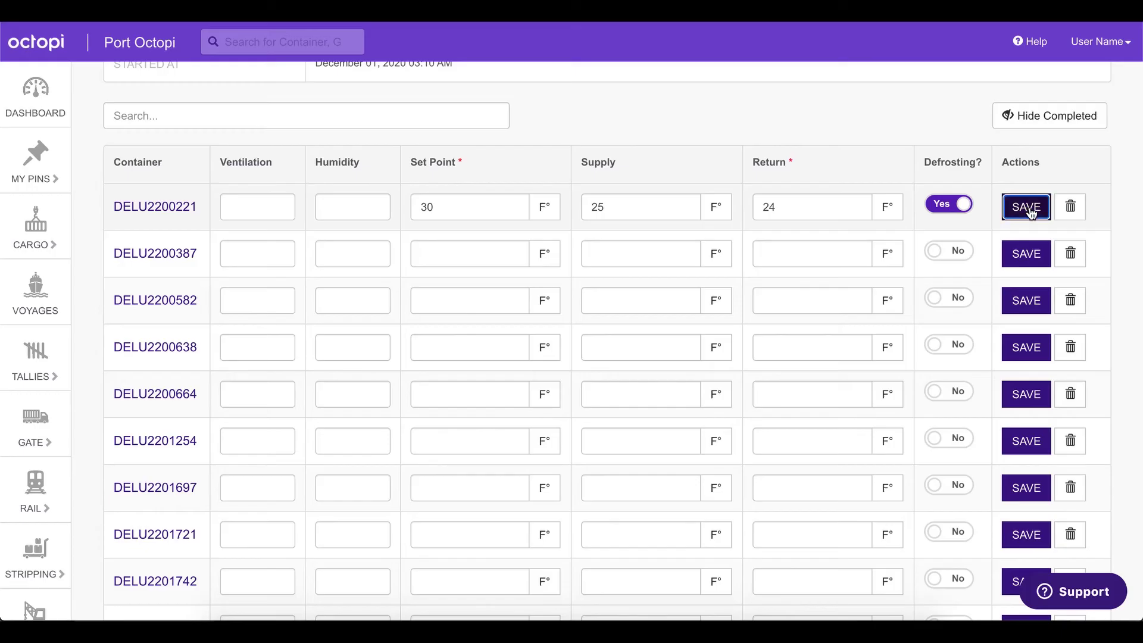
click(1031, 208)
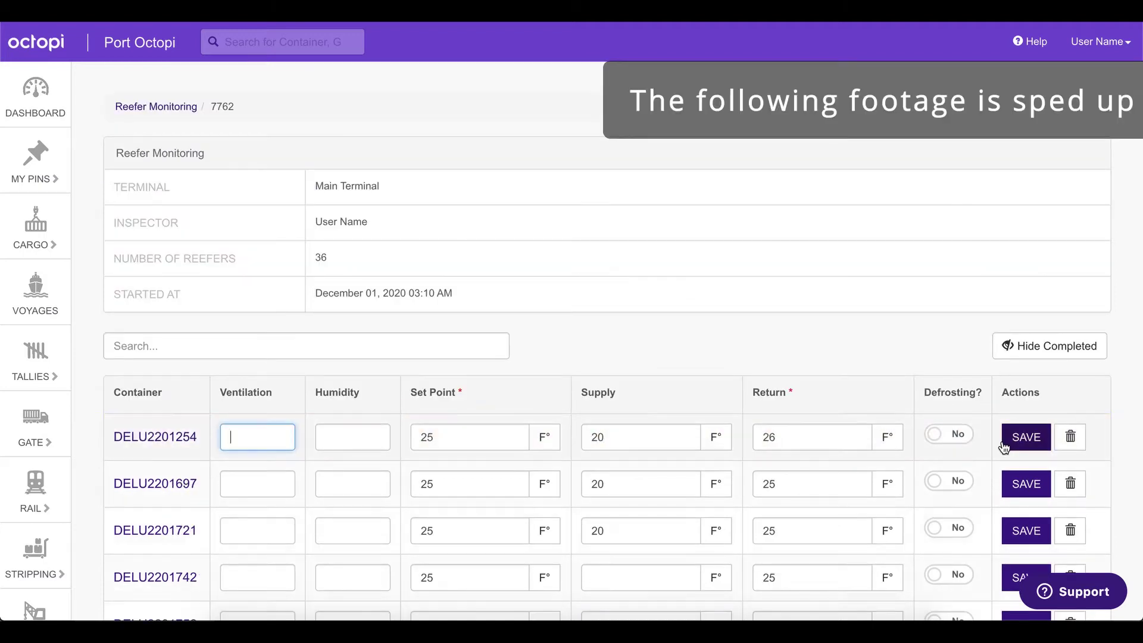
click(1026, 437)
click(1026, 437)
click(1026, 437)
click(1026, 437)
click(1026, 436)
click(1026, 437)
click(1026, 436)
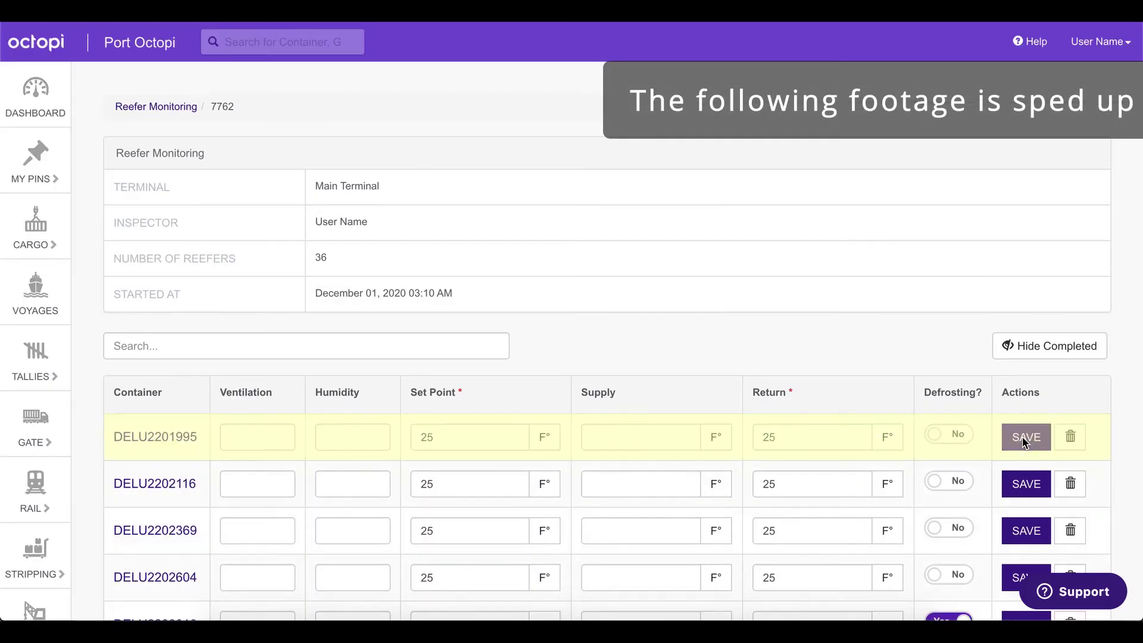
click(1025, 437)
click(1026, 437)
click(1026, 437)
click(1026, 437)
click(1026, 437)
click(1026, 436)
click(1026, 437)
click(1026, 437)
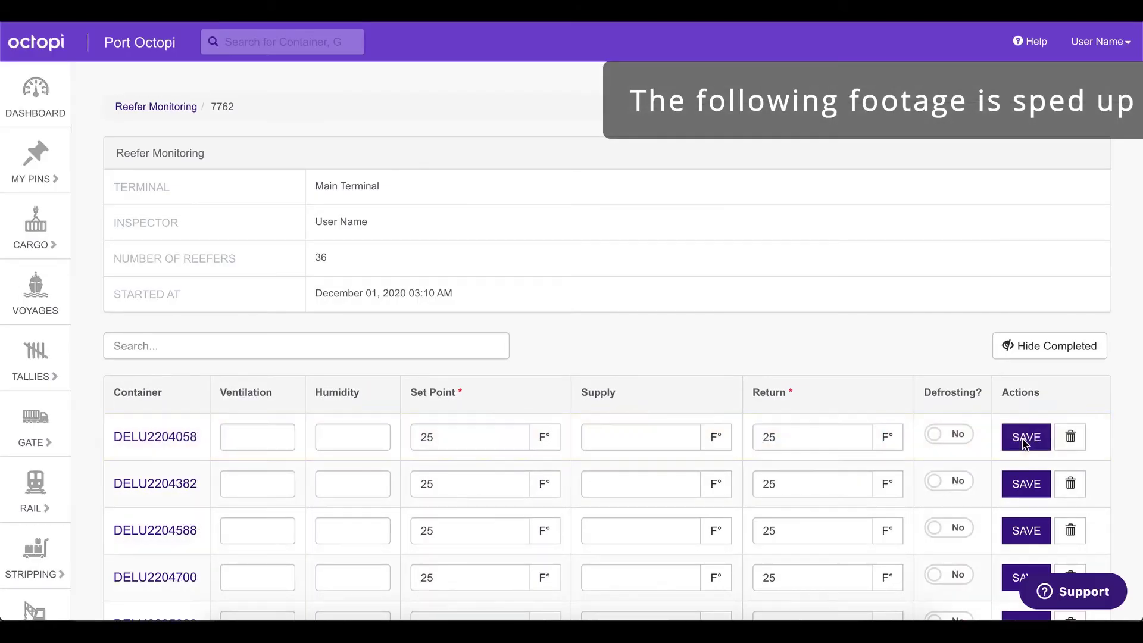
Step: Enter -5.0 for OCTO1234581, save its row, and complete the monitoring session
click(1026, 436)
click(1026, 437)
click(1025, 437)
click(1026, 437)
click(1026, 437)
click(1026, 436)
click(811, 437)
text(-5.0)
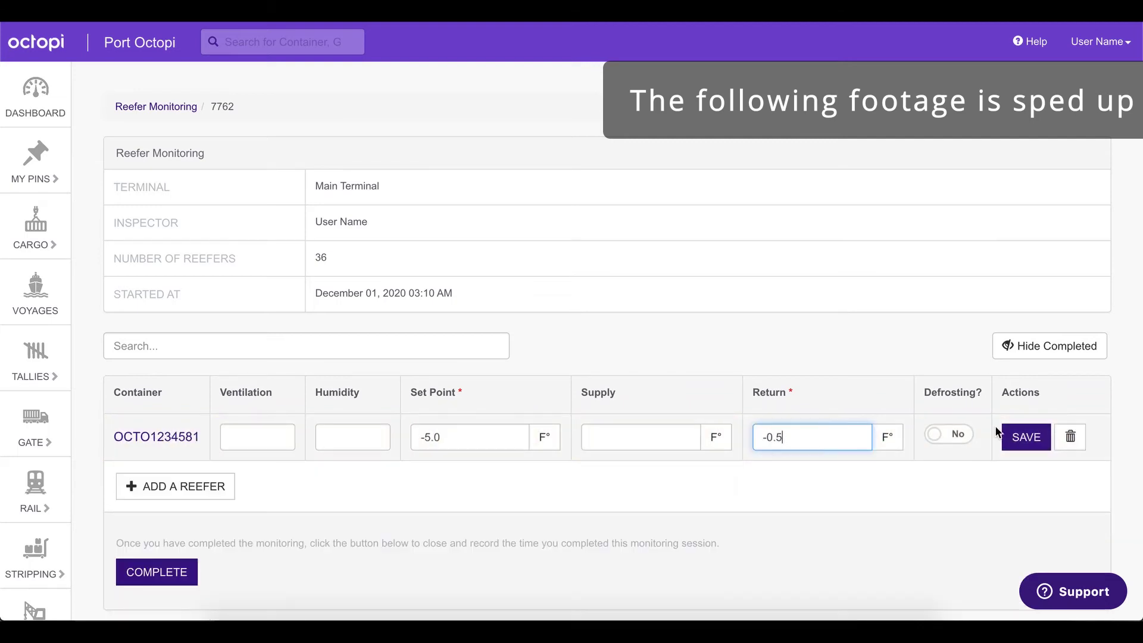
click(1025, 437)
click(155, 571)
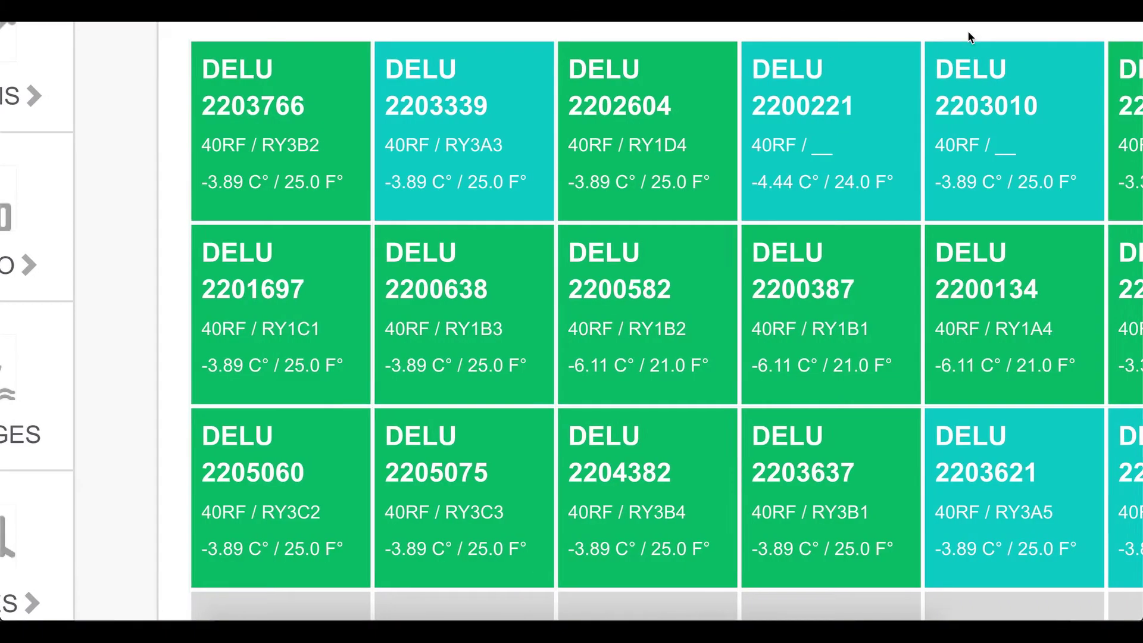
scroll(968, 36, right, 10)
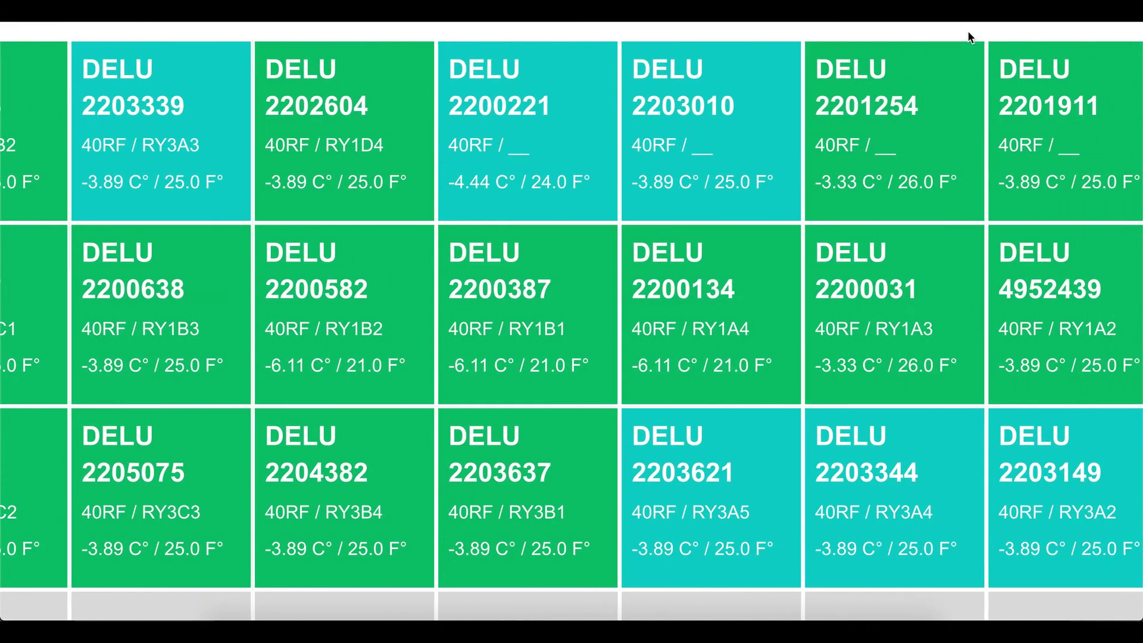
Step: Filter the reefer grid to Temp Warning reefers, toggling Non Operating and Insp Overdue on and off
scroll(968, 36, right, 10)
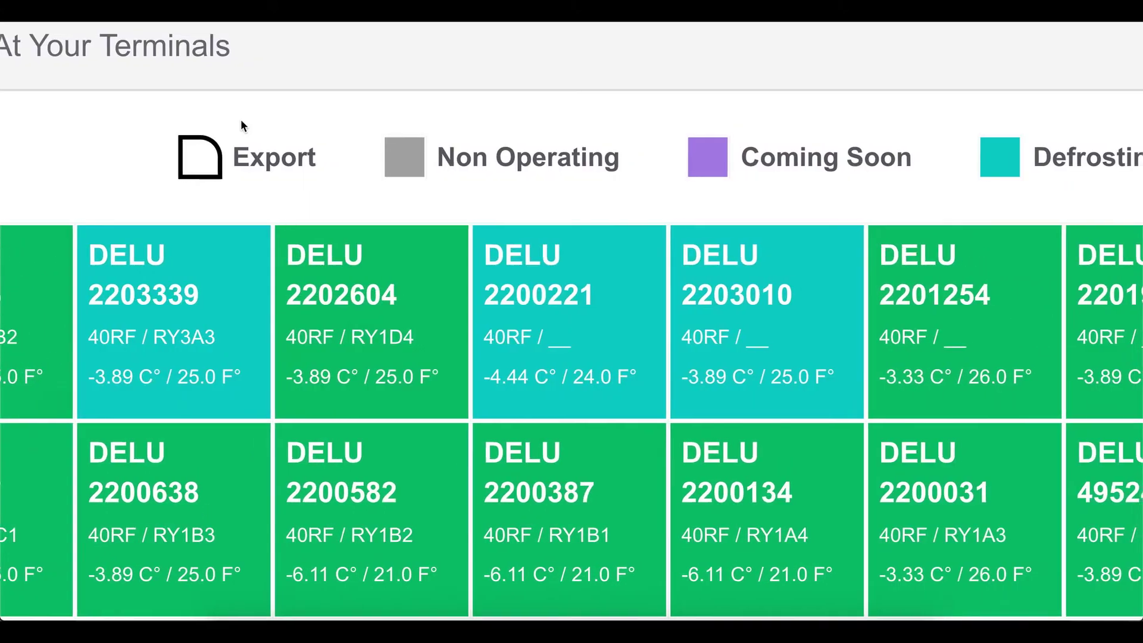
scroll(240, 119, right, 10)
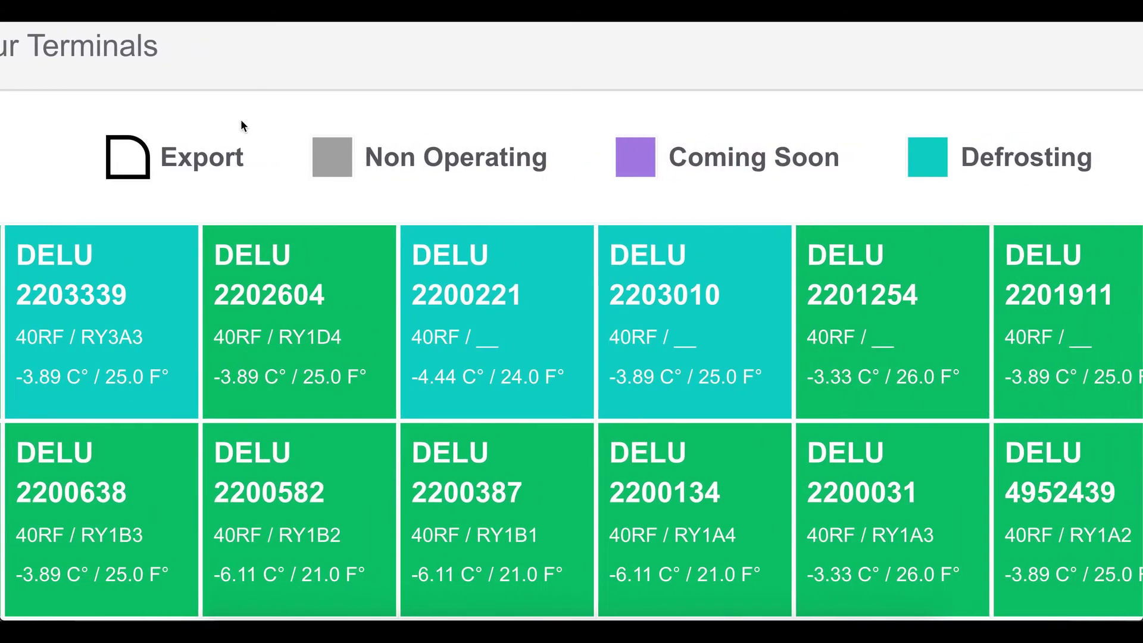
scroll(241, 123, right, 5)
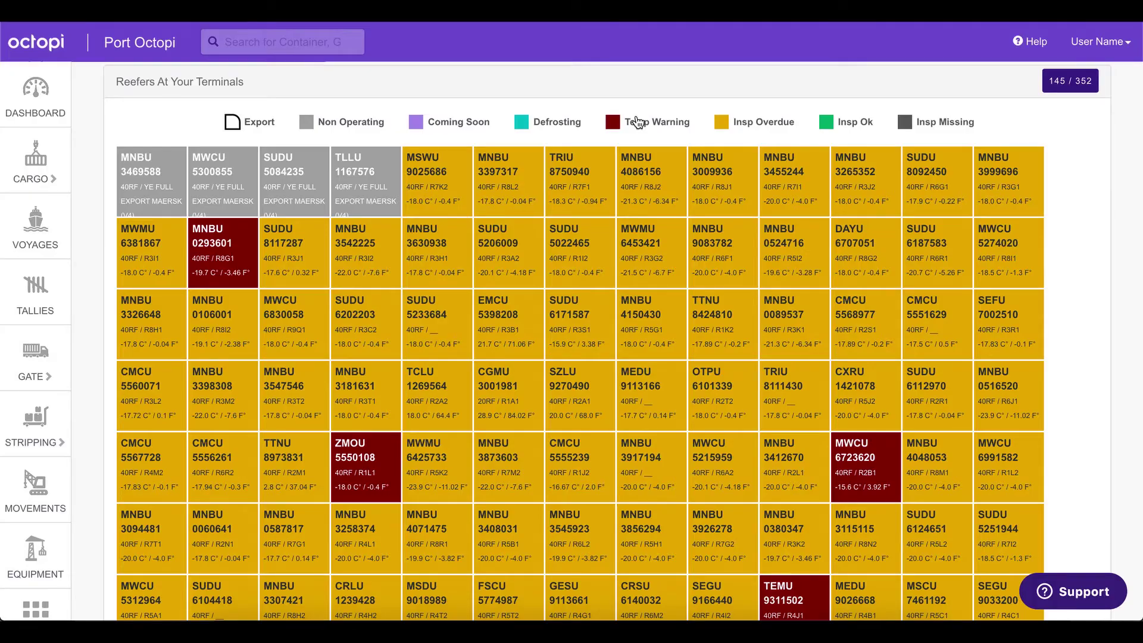
click(637, 122)
click(357, 469)
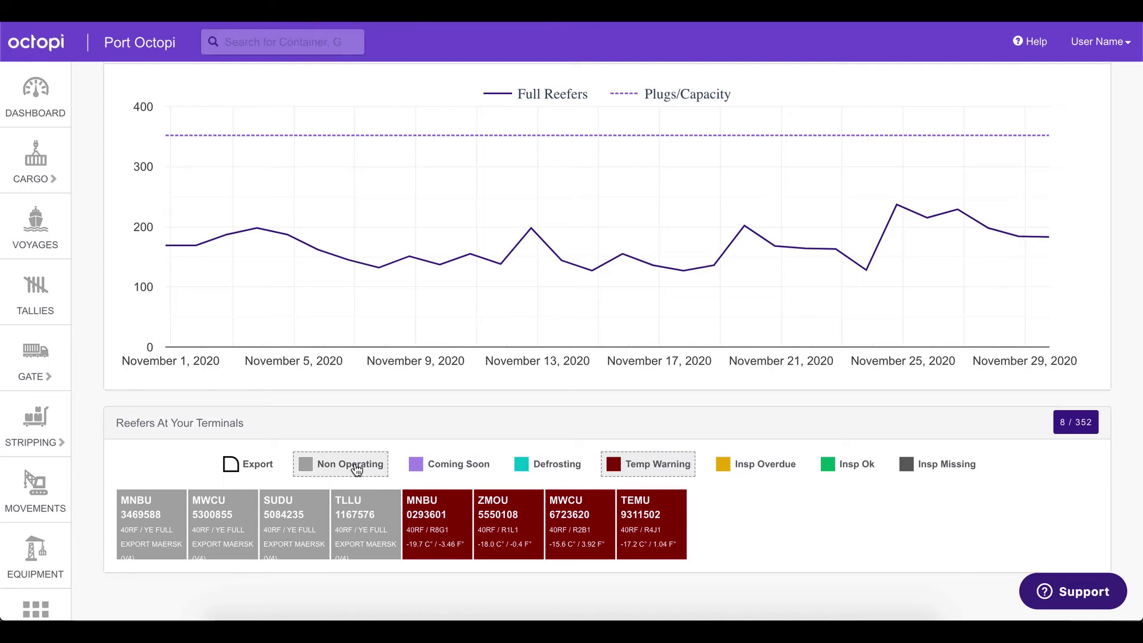
click(357, 469)
click(727, 461)
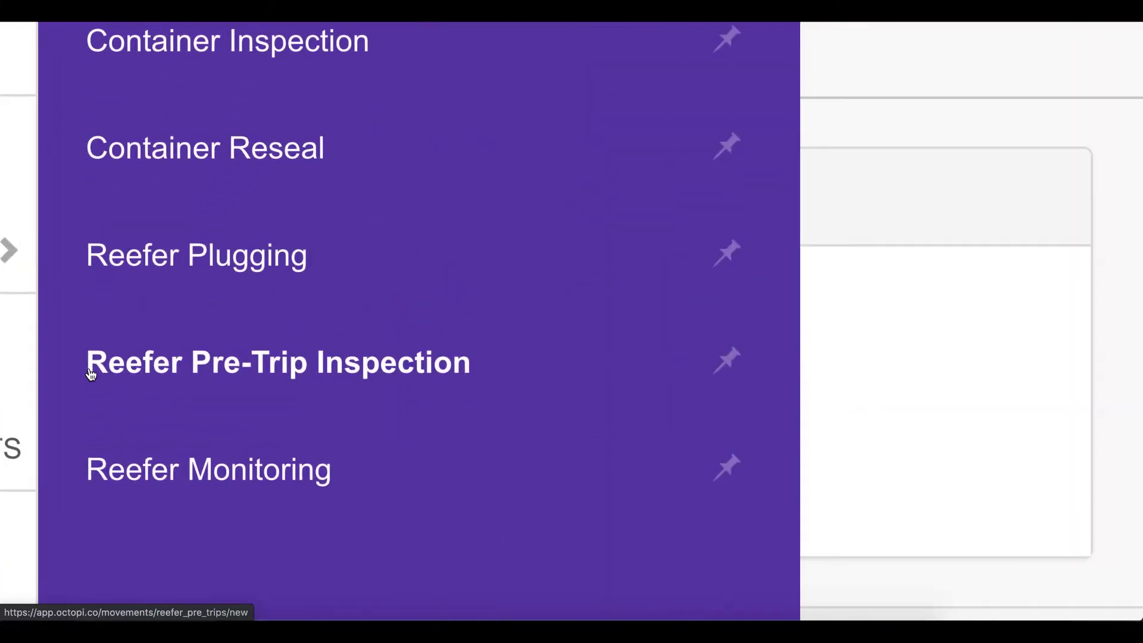
Step: Save a failed pre-trip inspection for container DELU2203621
click(90, 374)
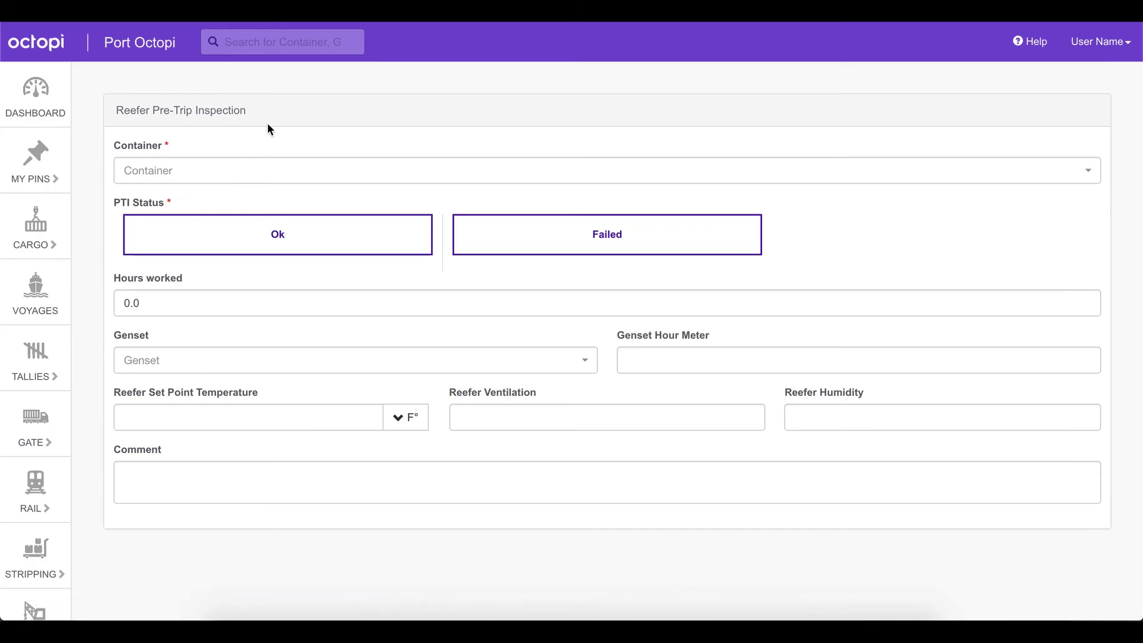
click(246, 176)
text(DELU2203621)
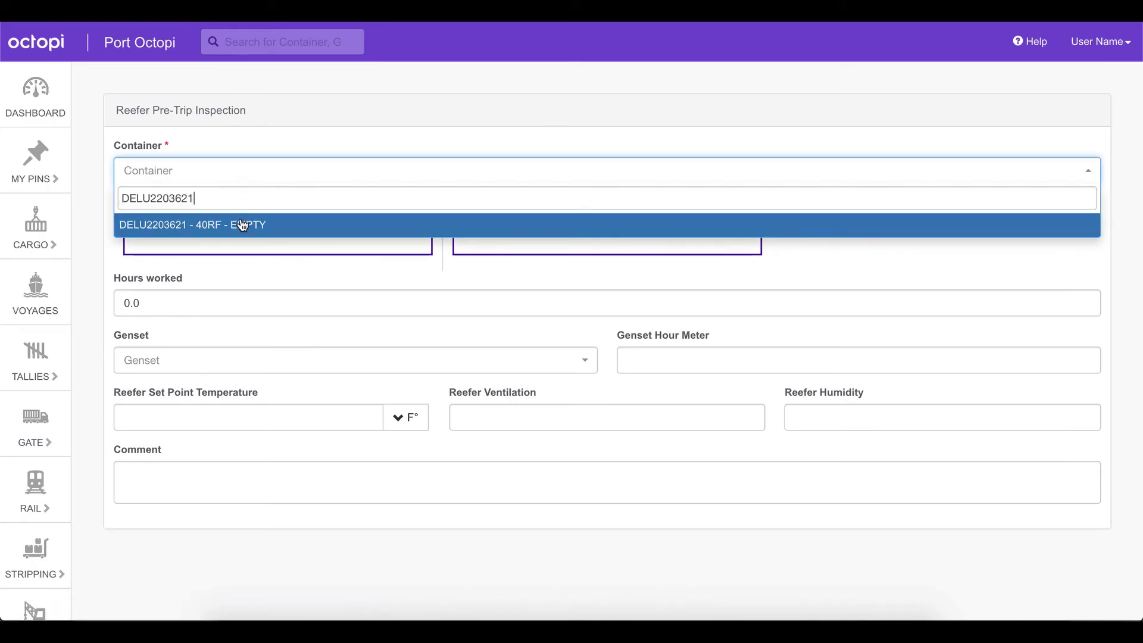
click(242, 224)
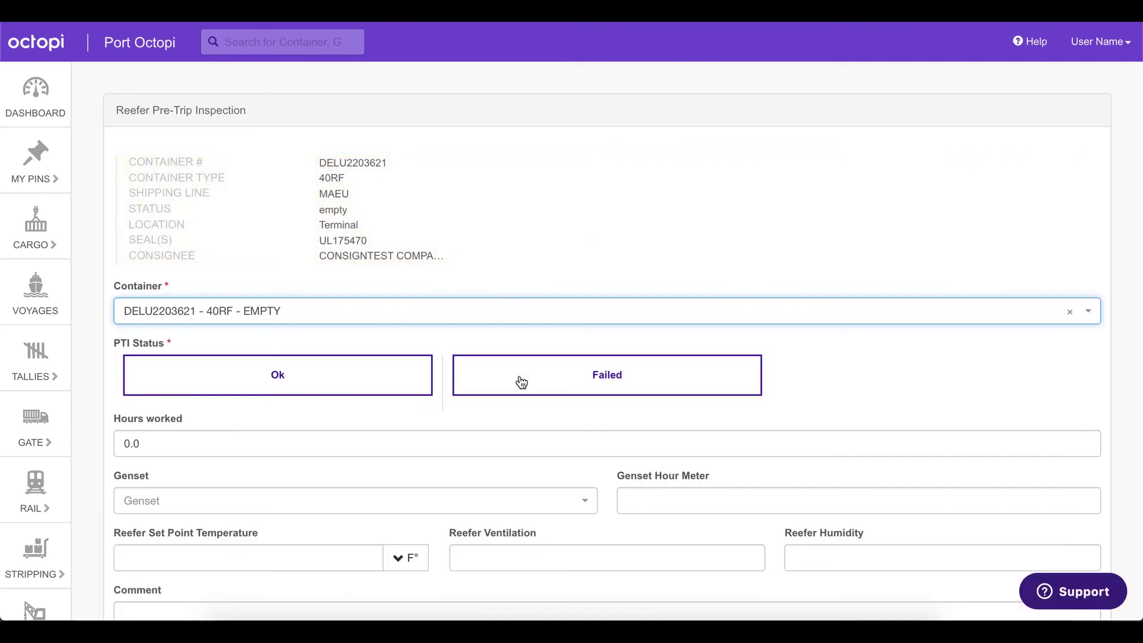
click(522, 383)
scroll(106, 337, down, 3)
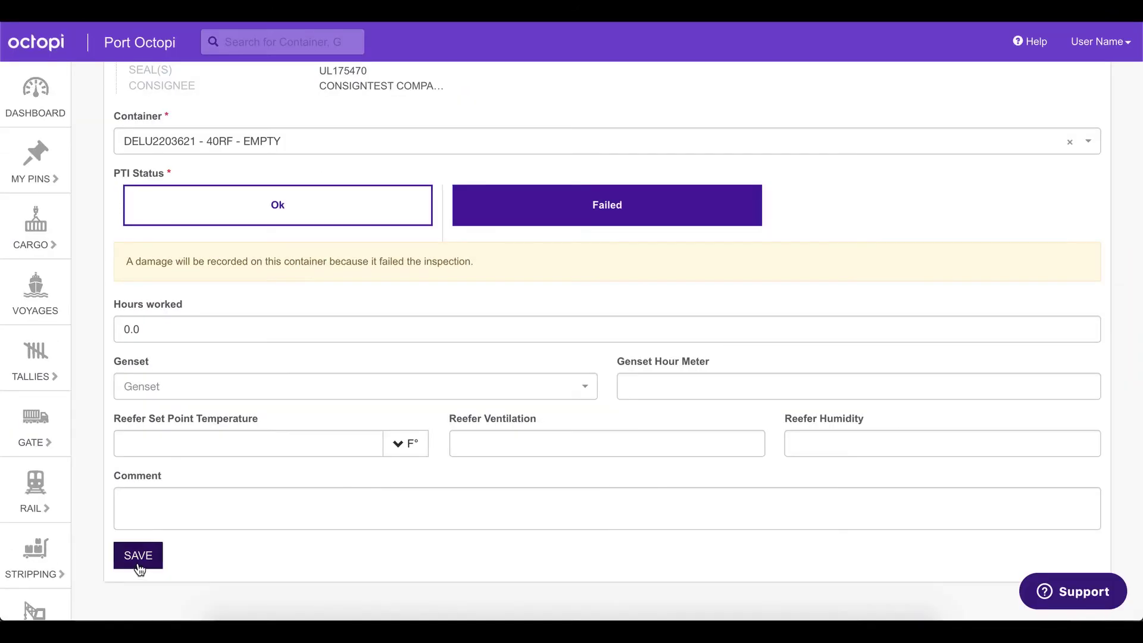
click(139, 560)
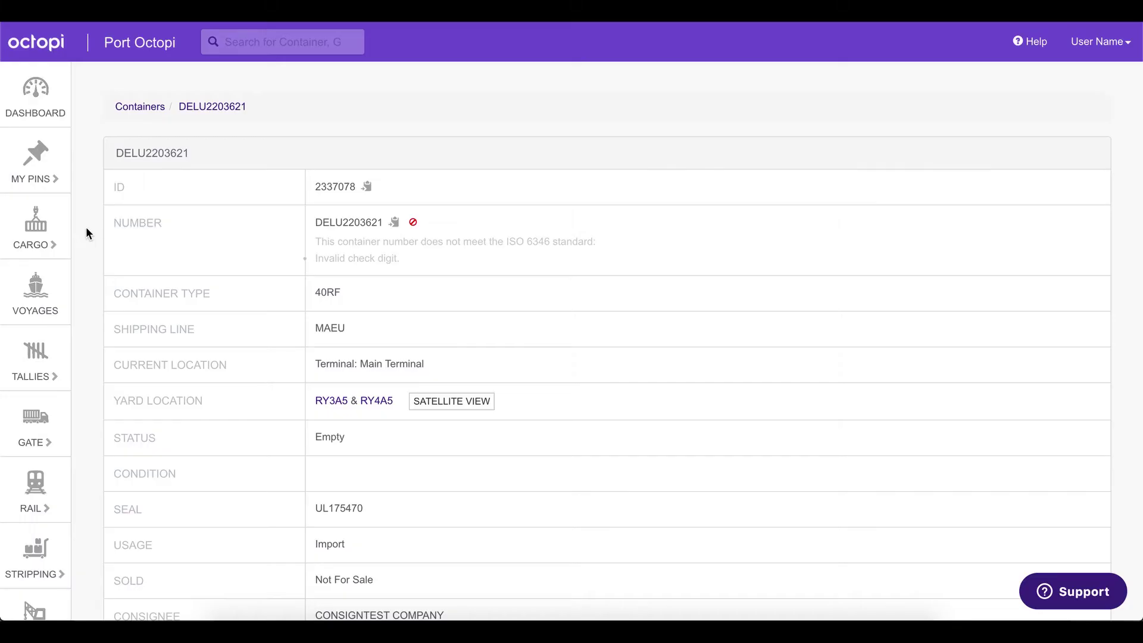
Step: Review the damage record created on DELU2203621's Damages tab
scroll(86, 232, down, 4)
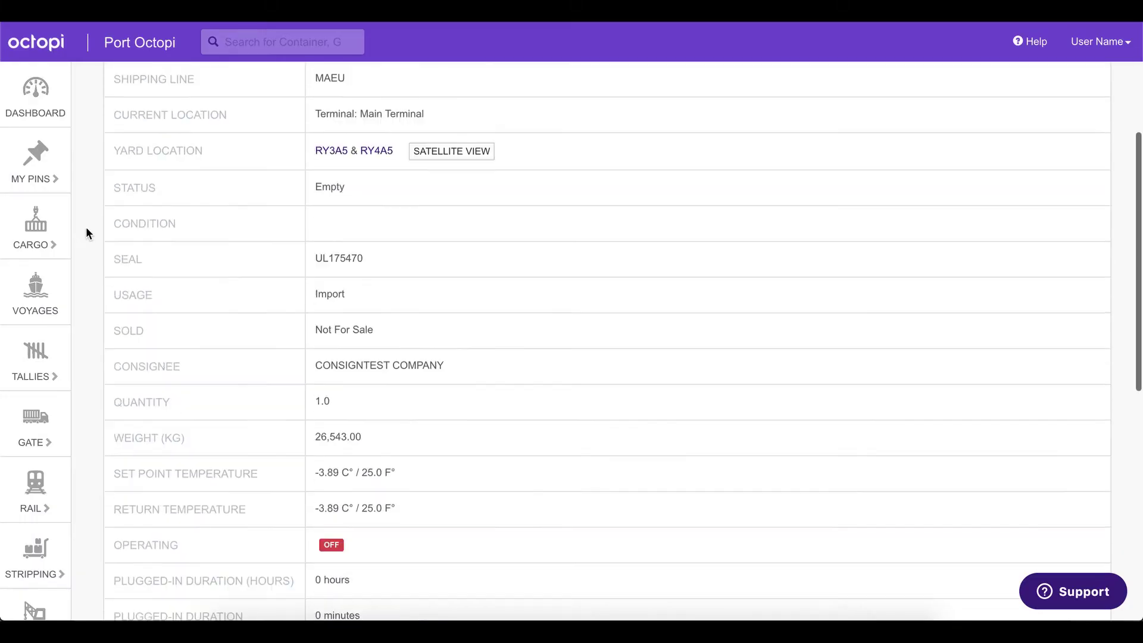
scroll(86, 227, down, 10)
click(629, 211)
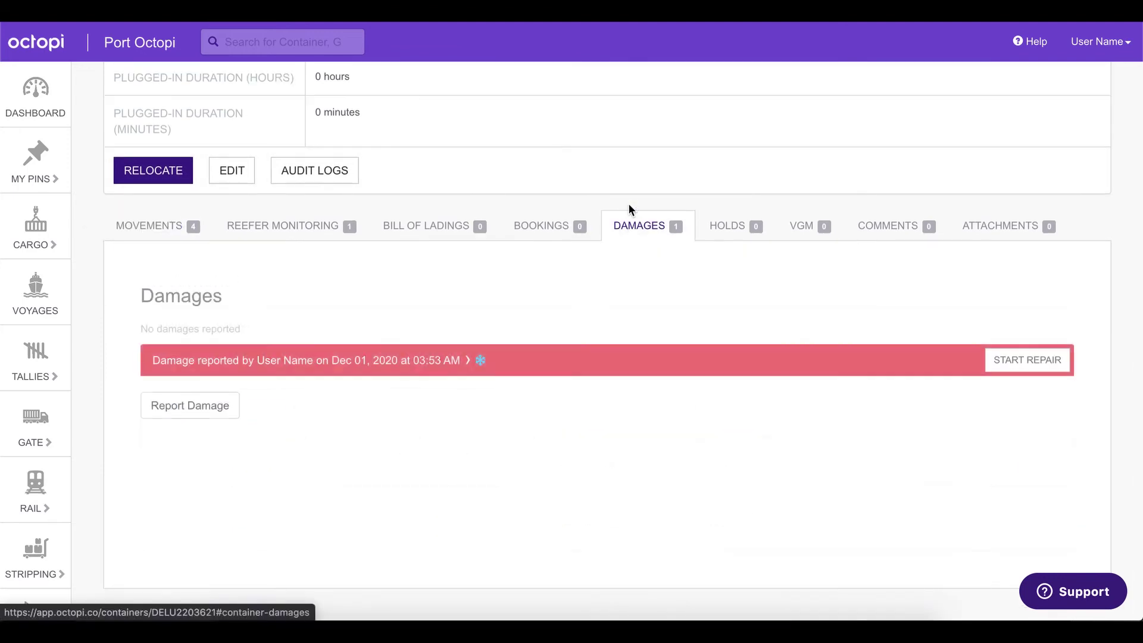
click(426, 361)
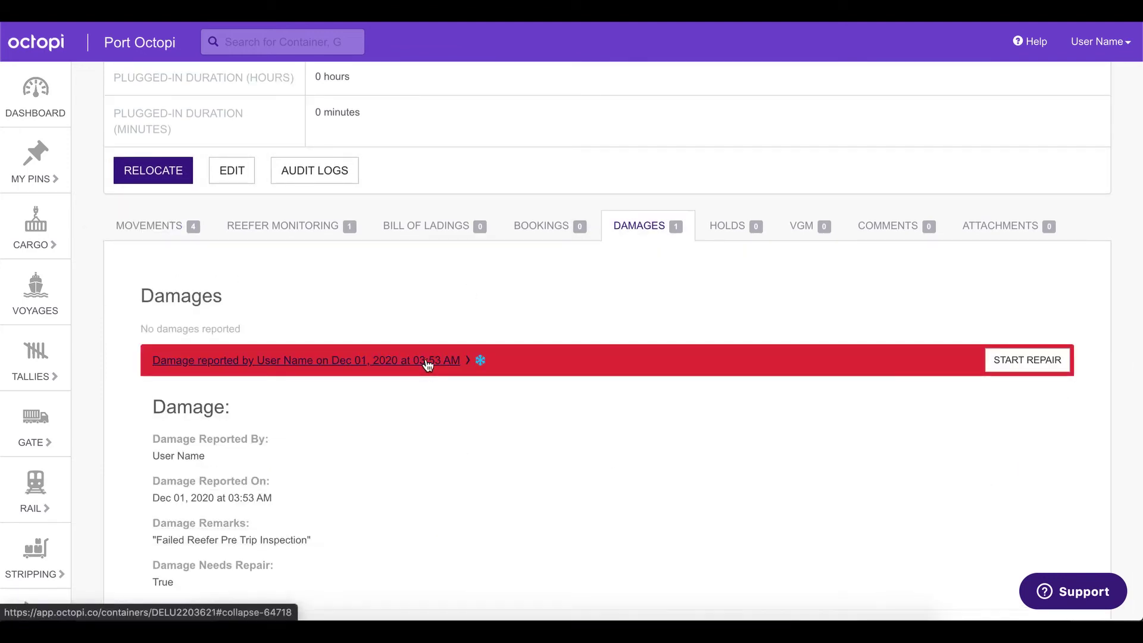
scroll(457, 454, down, 2)
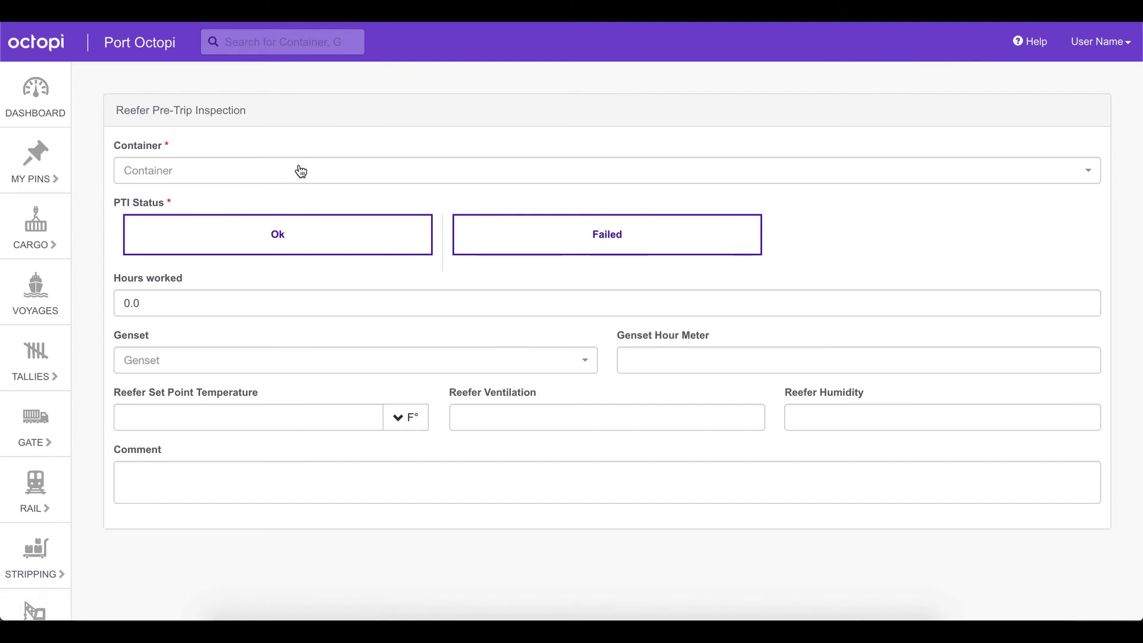
Step: Save a passing (Ok) pre-trip inspection for DELU2203621 with 2.5 hours worked
click(301, 172)
text(DELU2203621)
click(253, 224)
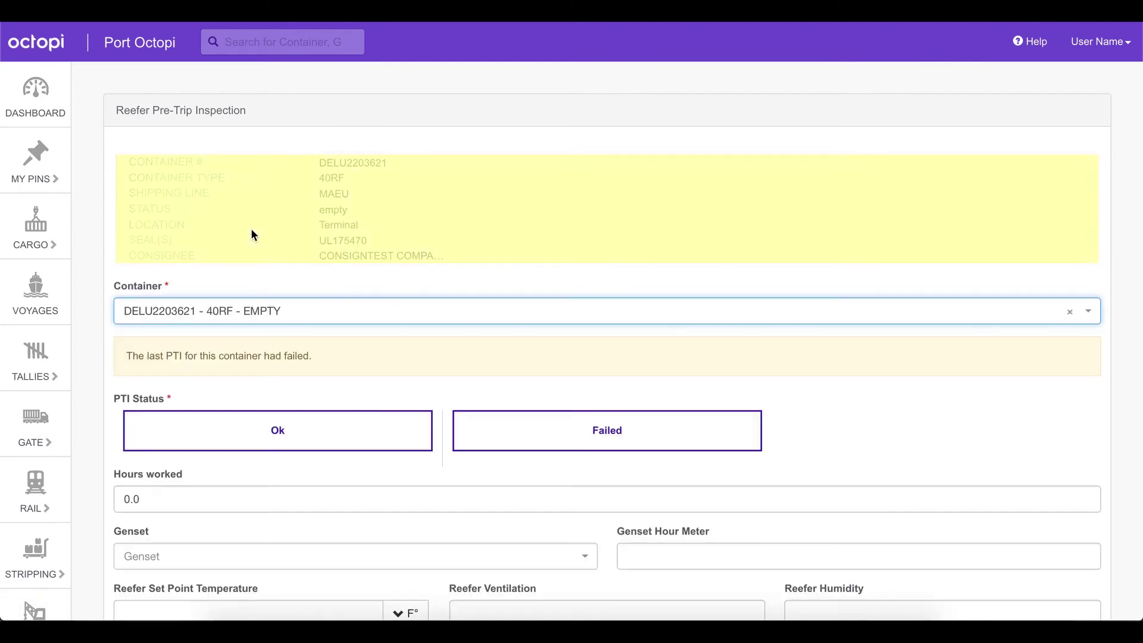
click(282, 428)
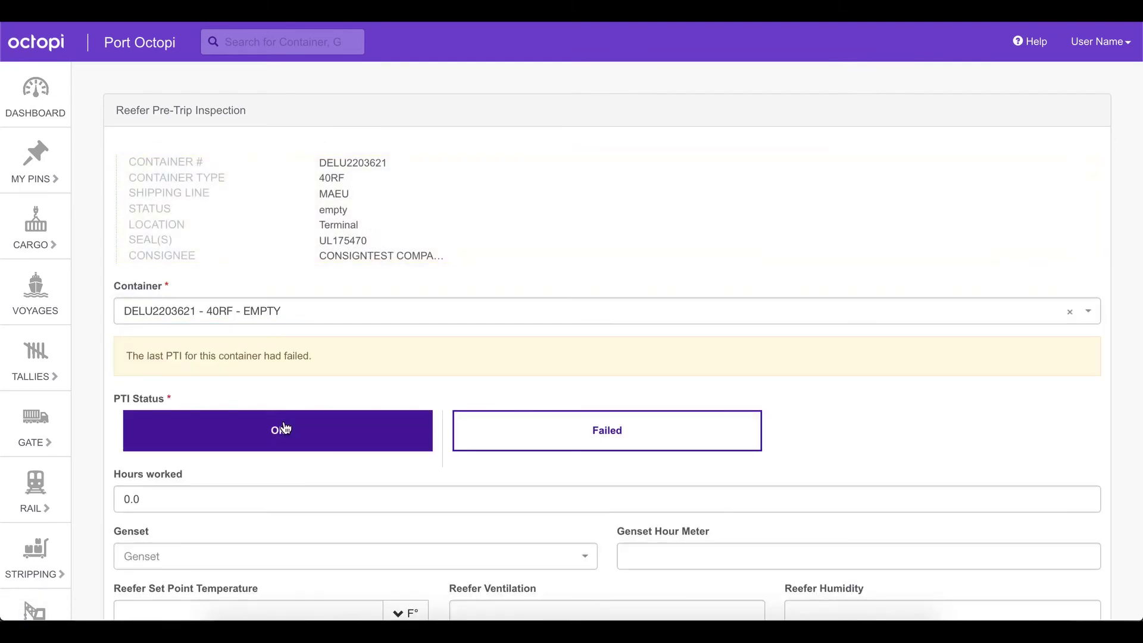
scroll(283, 427, down, 3)
click(170, 338)
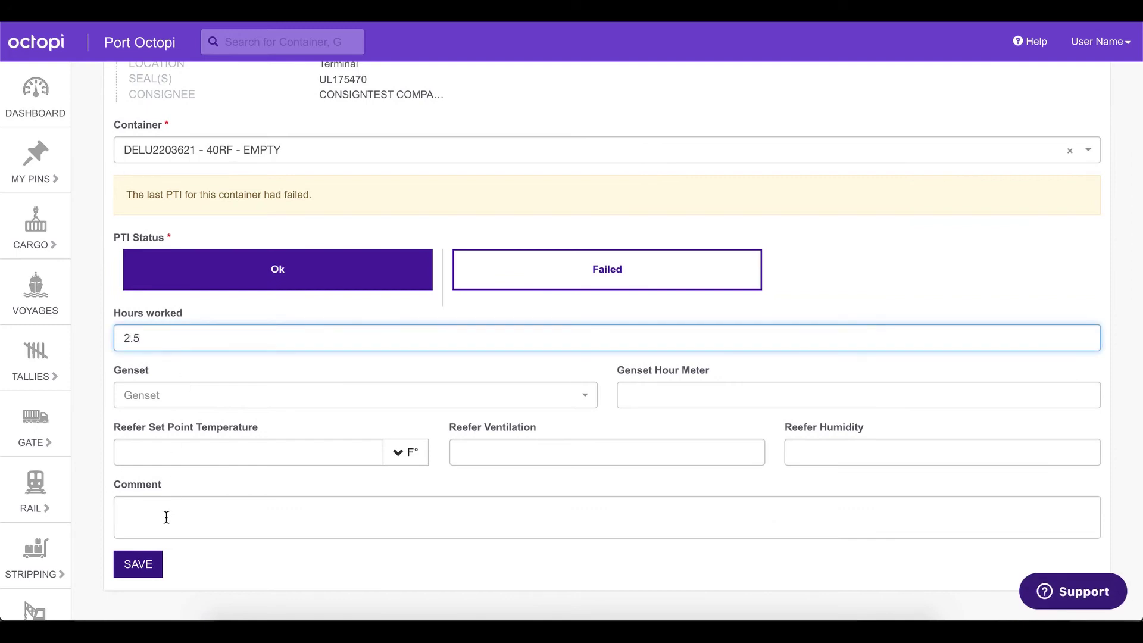
click(153, 565)
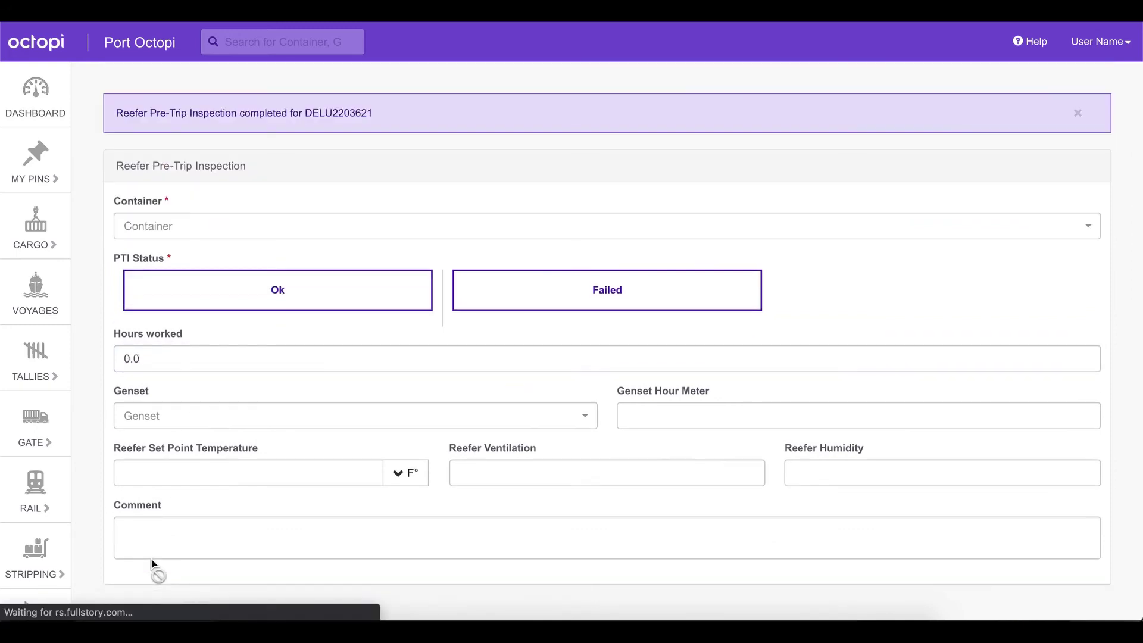
Step: Check DELU2203621's Damages tab to confirm the damage now shows as repaired
click(652, 162)
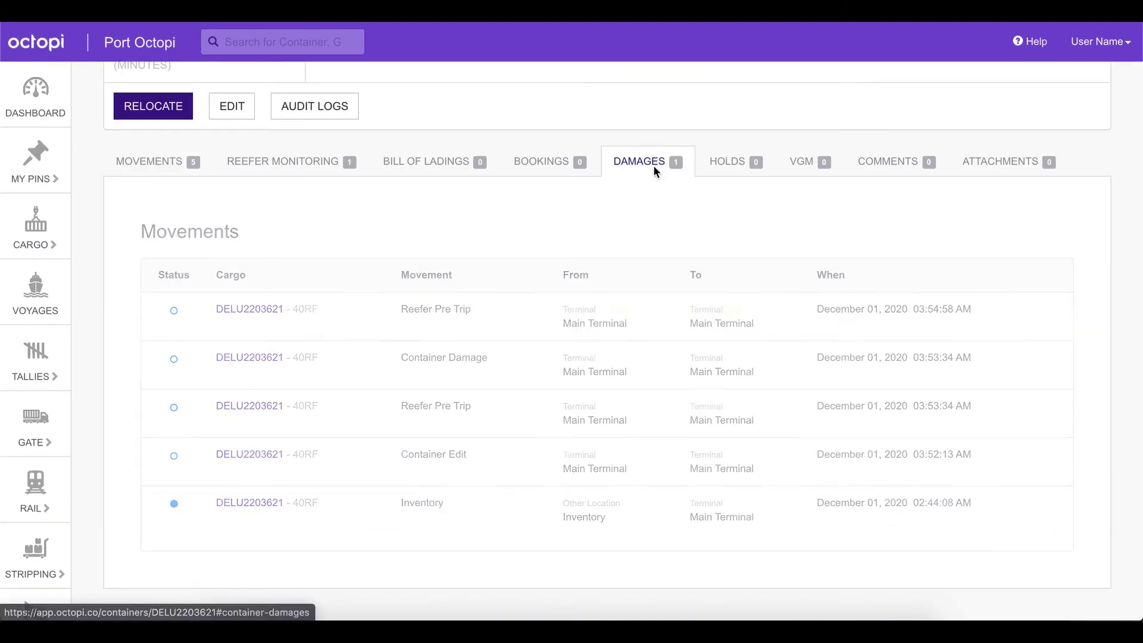
click(234, 313)
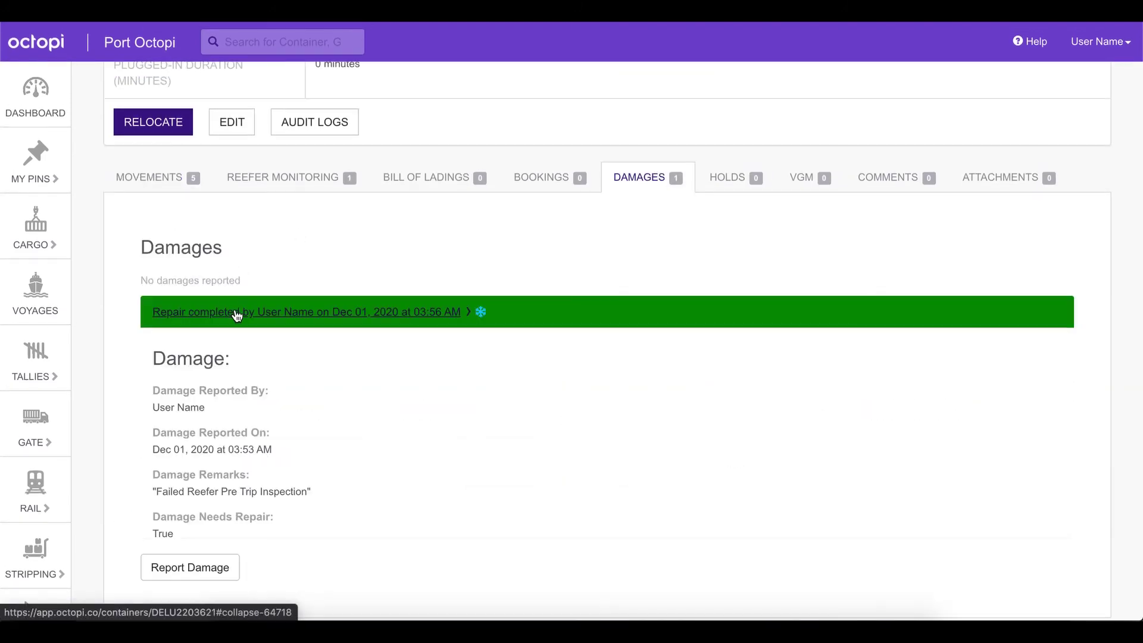
scroll(326, 257, down, 5)
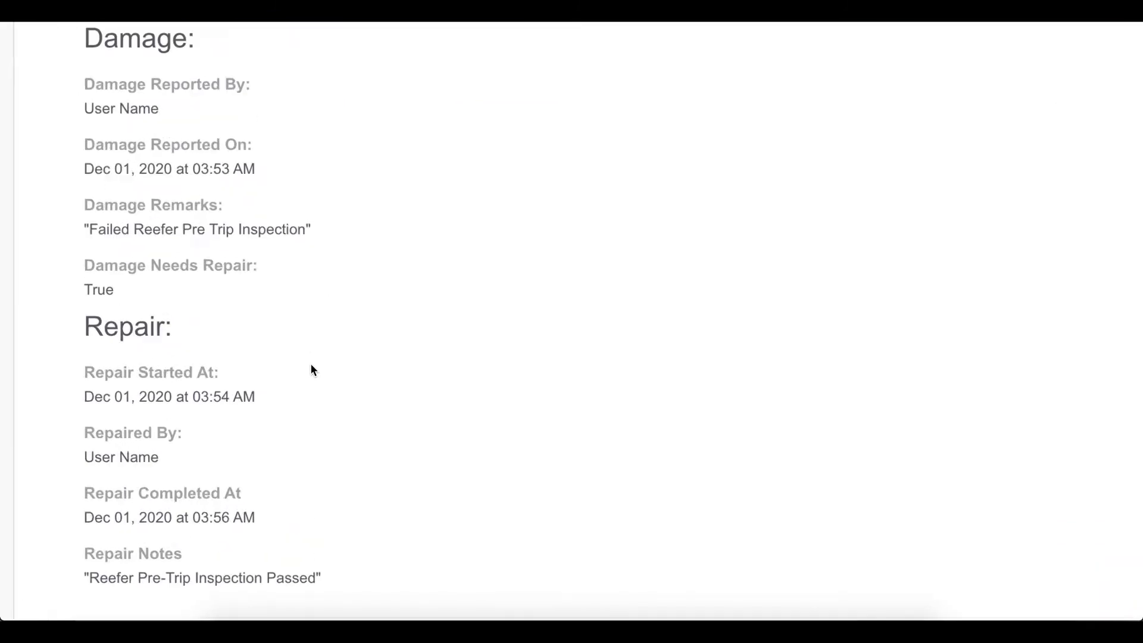
scroll(311, 366, down, 3)
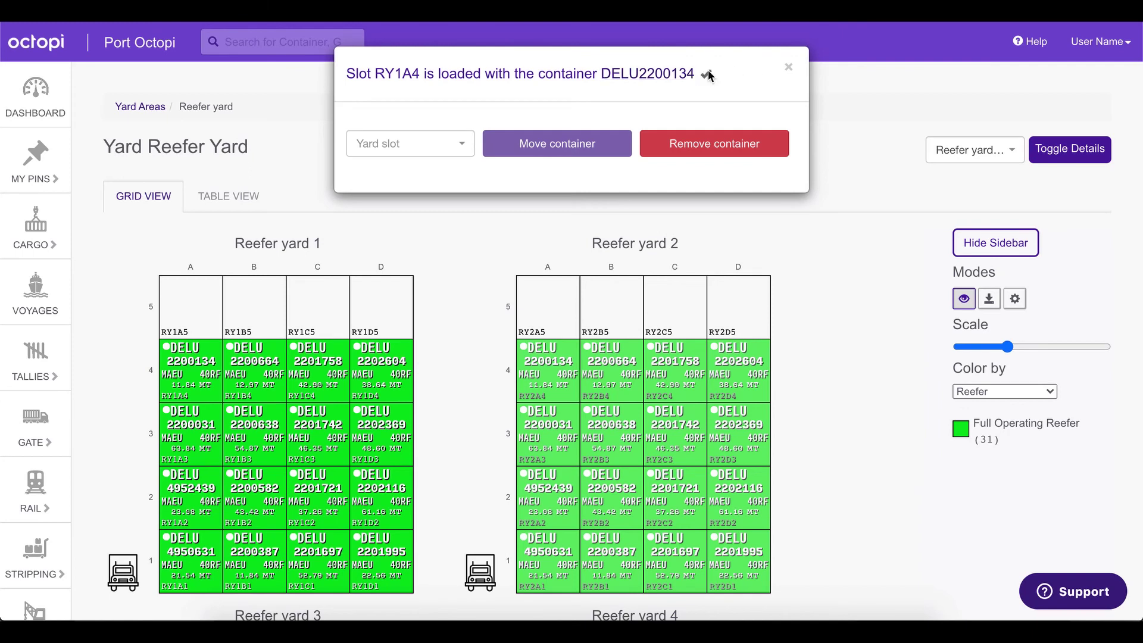
Step: Start a new Back Gate truck gate-in for truck #56 of The Trucking Company
click(788, 68)
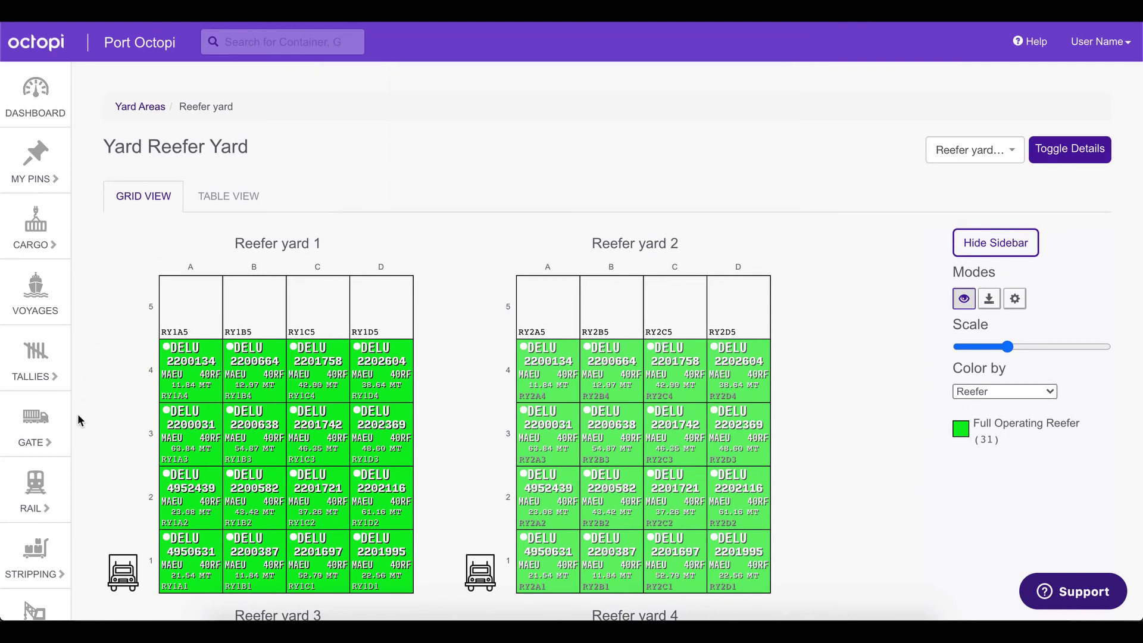
click(69, 449)
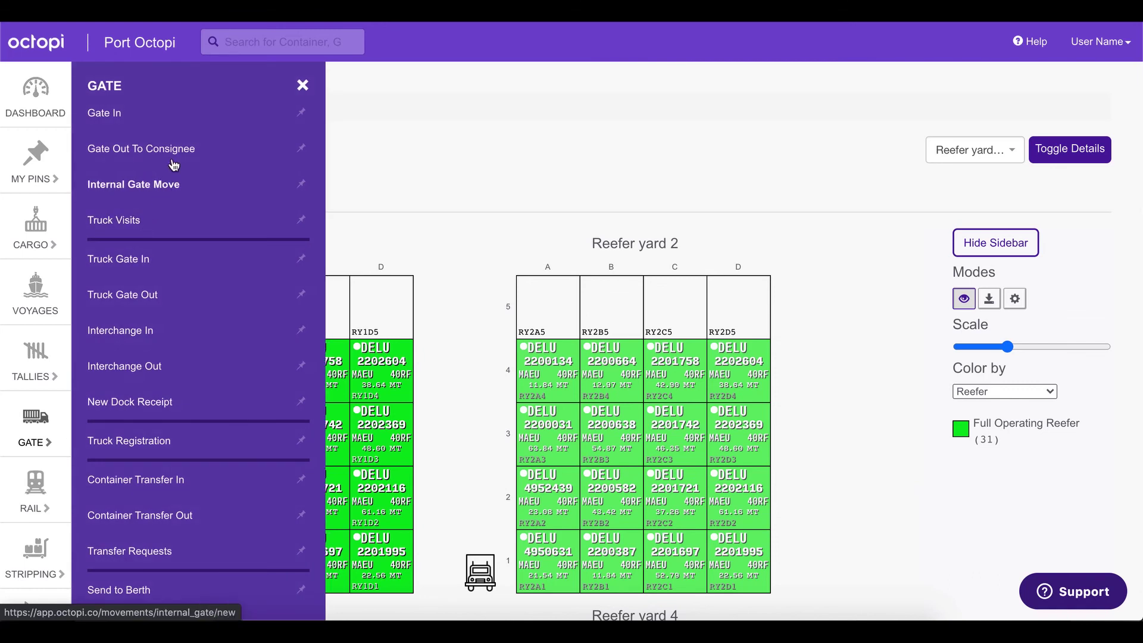
click(178, 225)
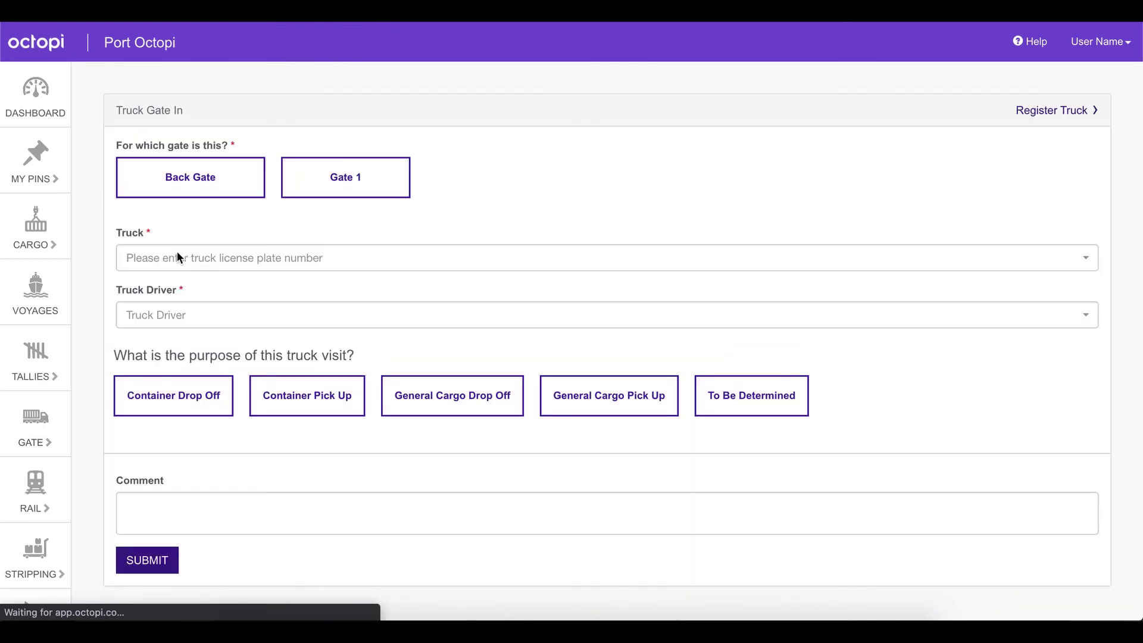
click(250, 256)
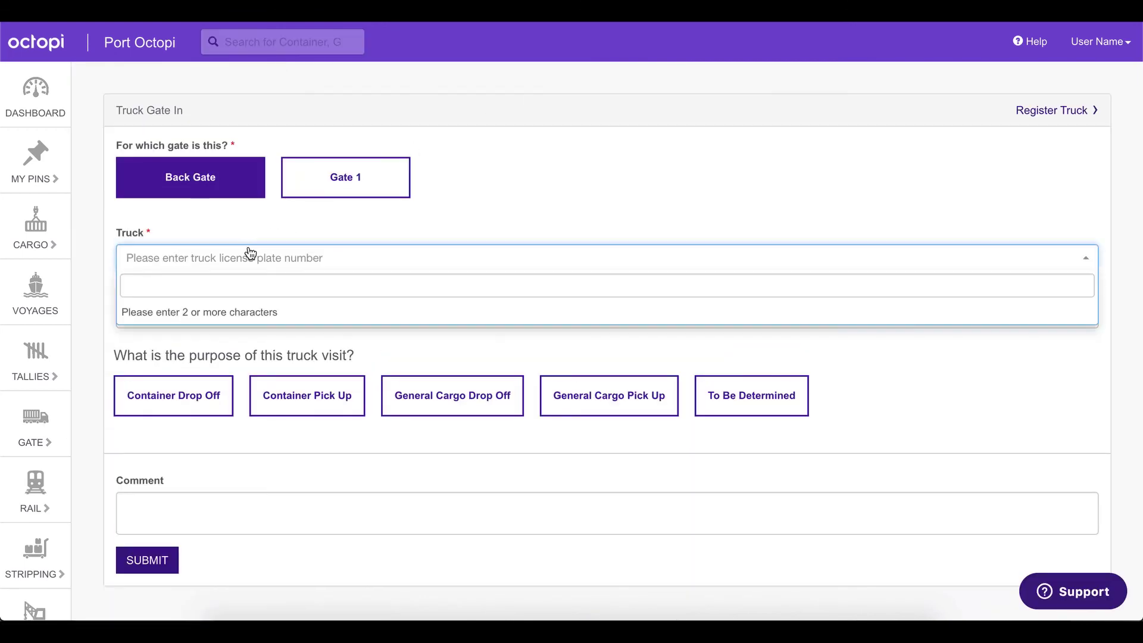
text(1122)
click(218, 313)
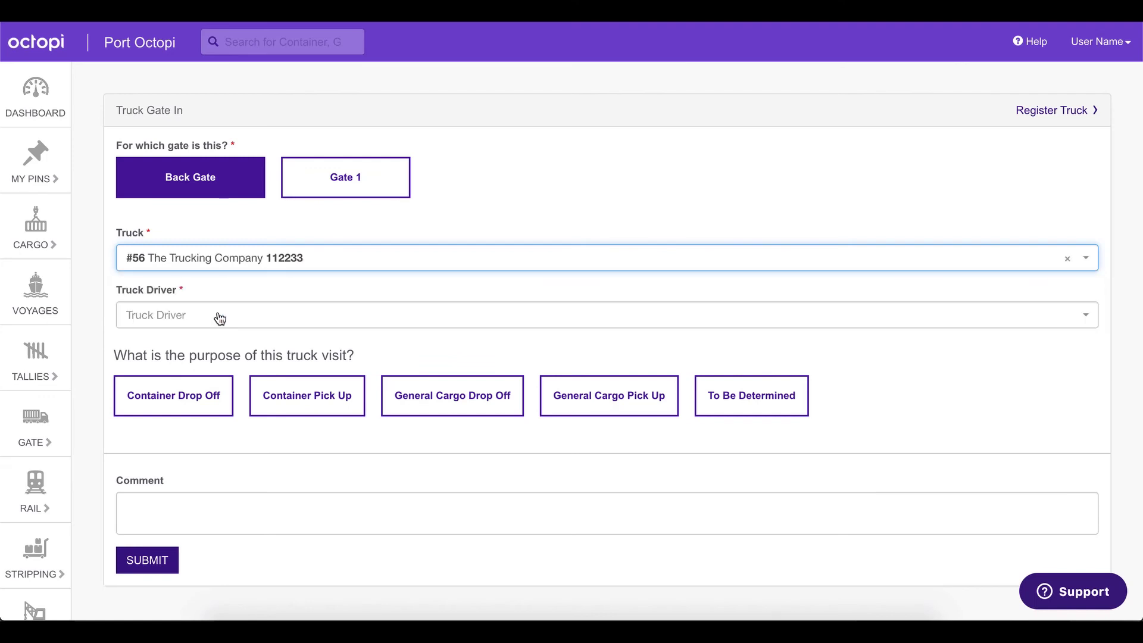
Step: Assign the trucking company's driver and set the visit to a full Container Pick Up
click(219, 316)
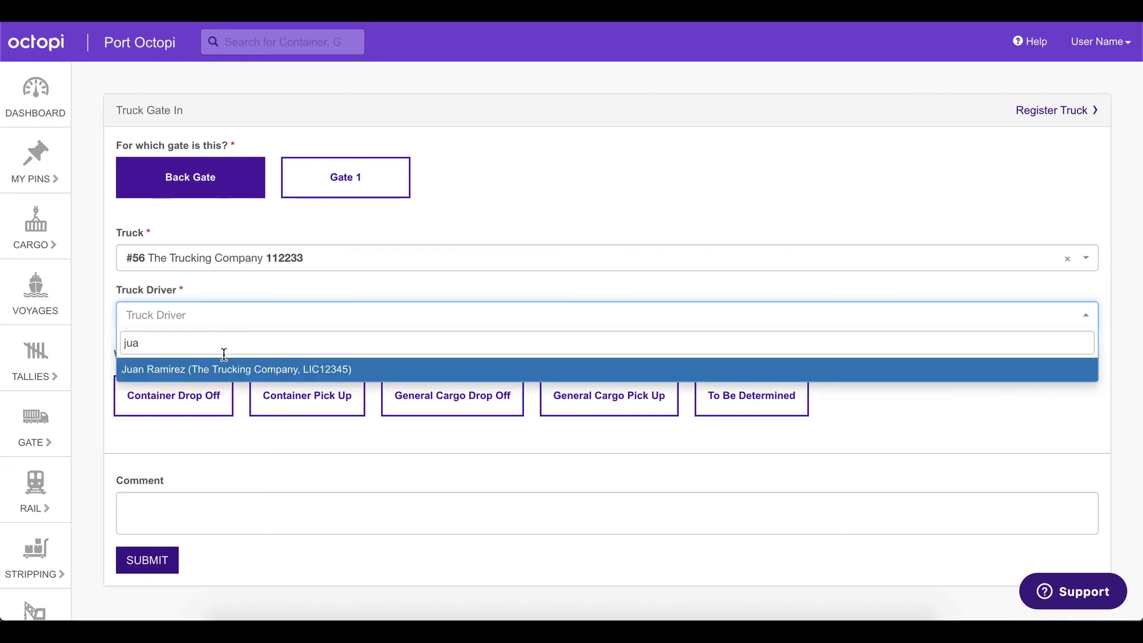
click(218, 369)
click(309, 391)
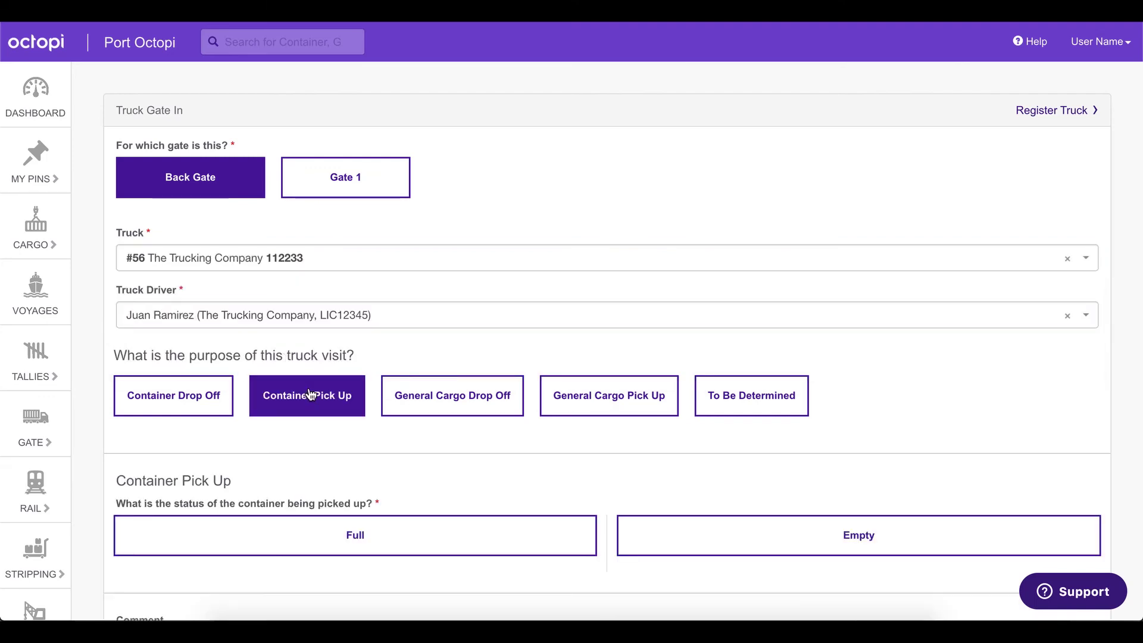
click(518, 542)
Step: Select container DELU2200134 for the pick-up and submit the gate-in
scroll(517, 543, down, 4)
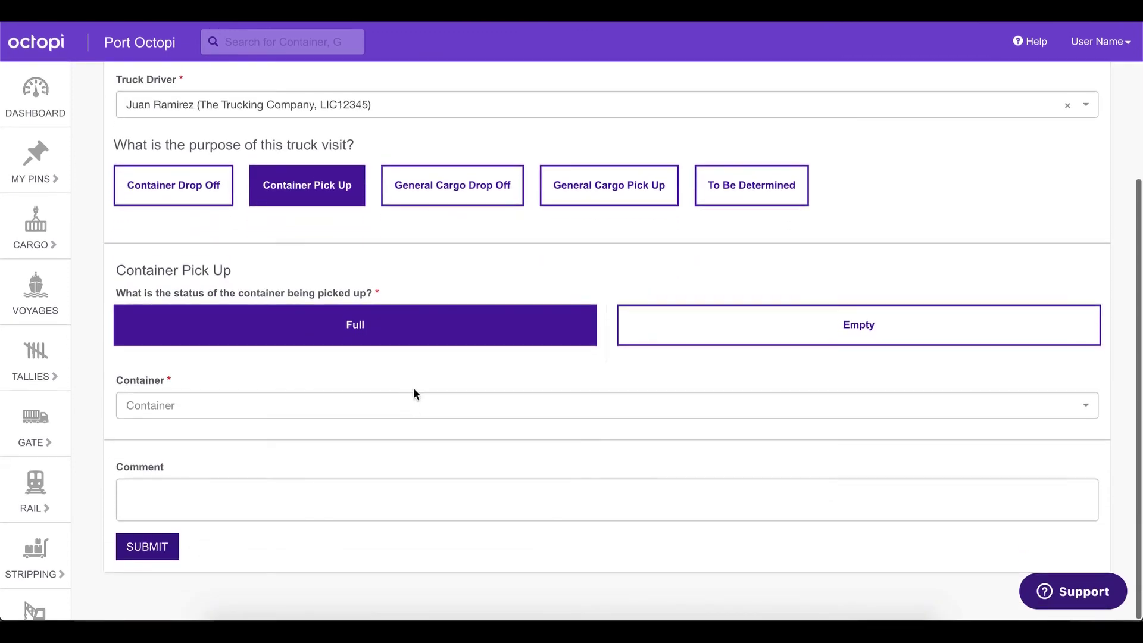
click(410, 405)
text(DELU2200134)
click(228, 460)
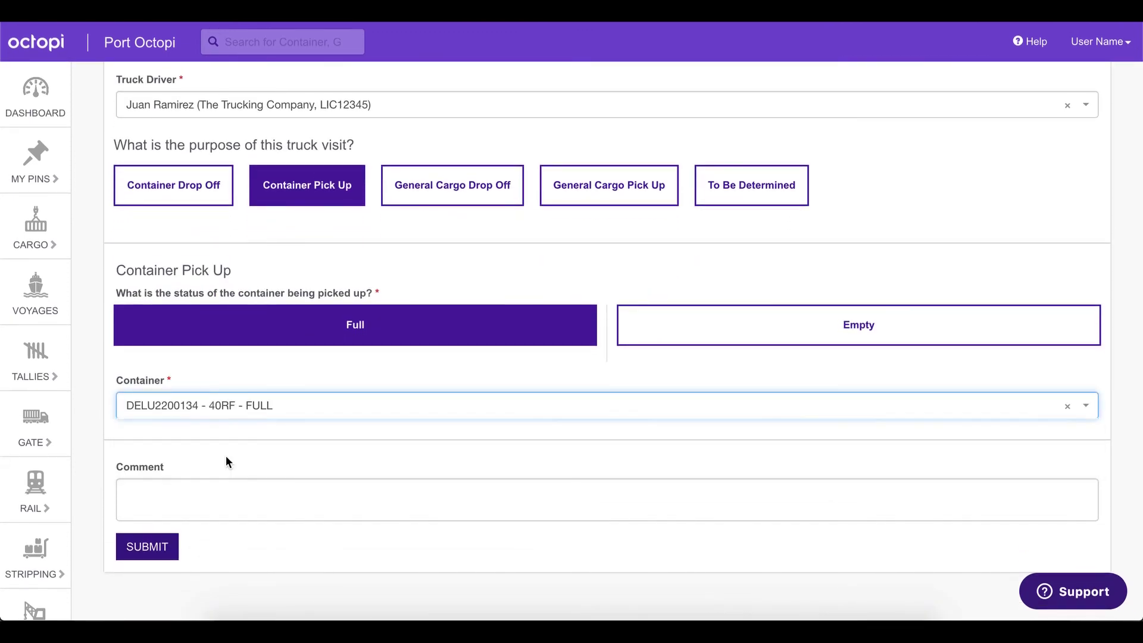
click(156, 546)
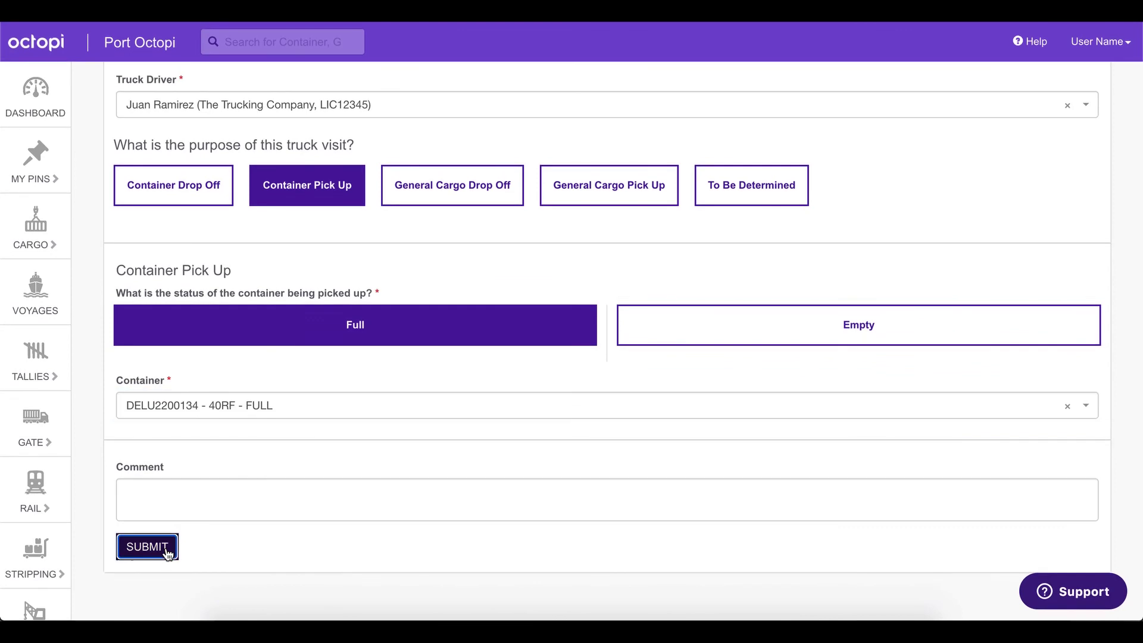
Step: From the truck visit, start the Interchange Out completion for DELU2200134 and set Operational reefer? to No
click(518, 321)
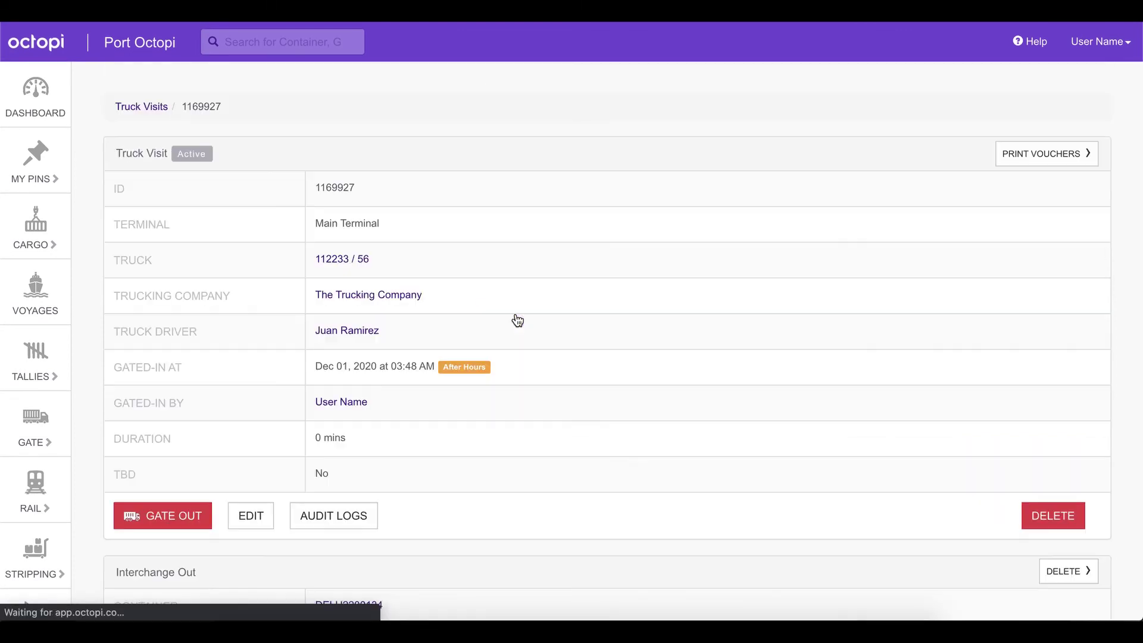
scroll(187, 477, down, 8)
click(189, 449)
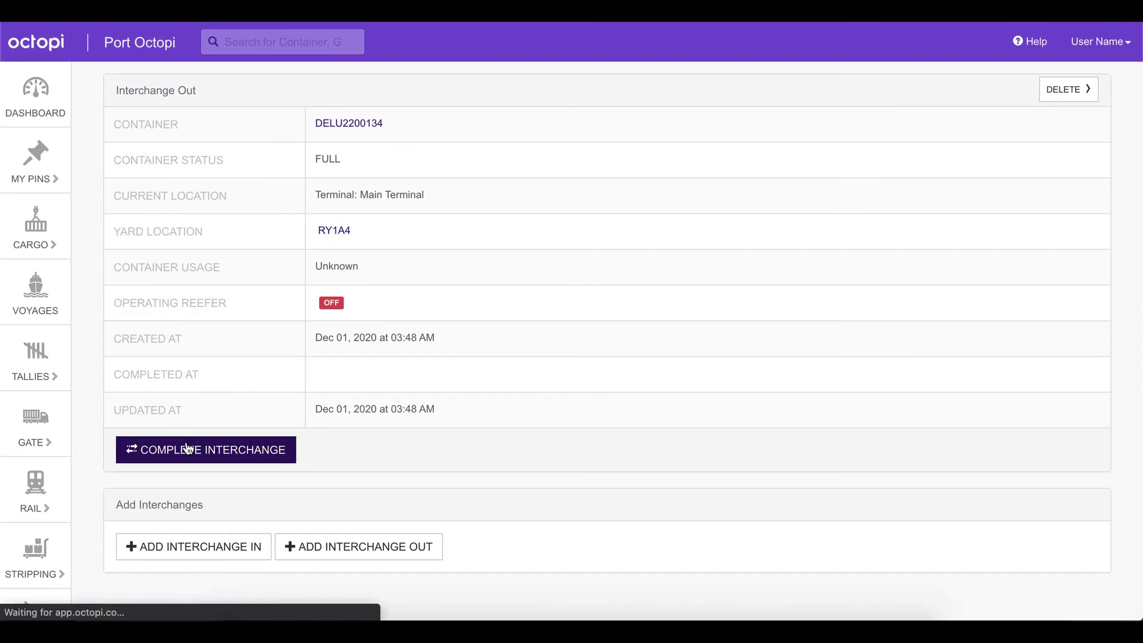
scroll(188, 449, down, 1)
scroll(188, 448, down, 5)
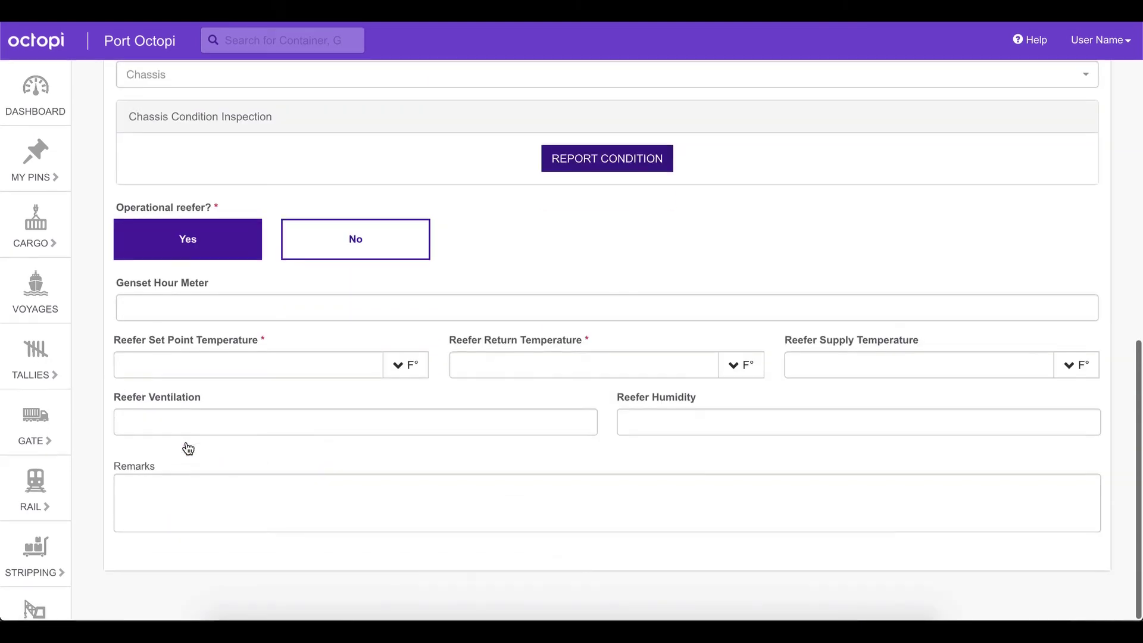
drag(101, 188, 599, 341)
click(576, 258)
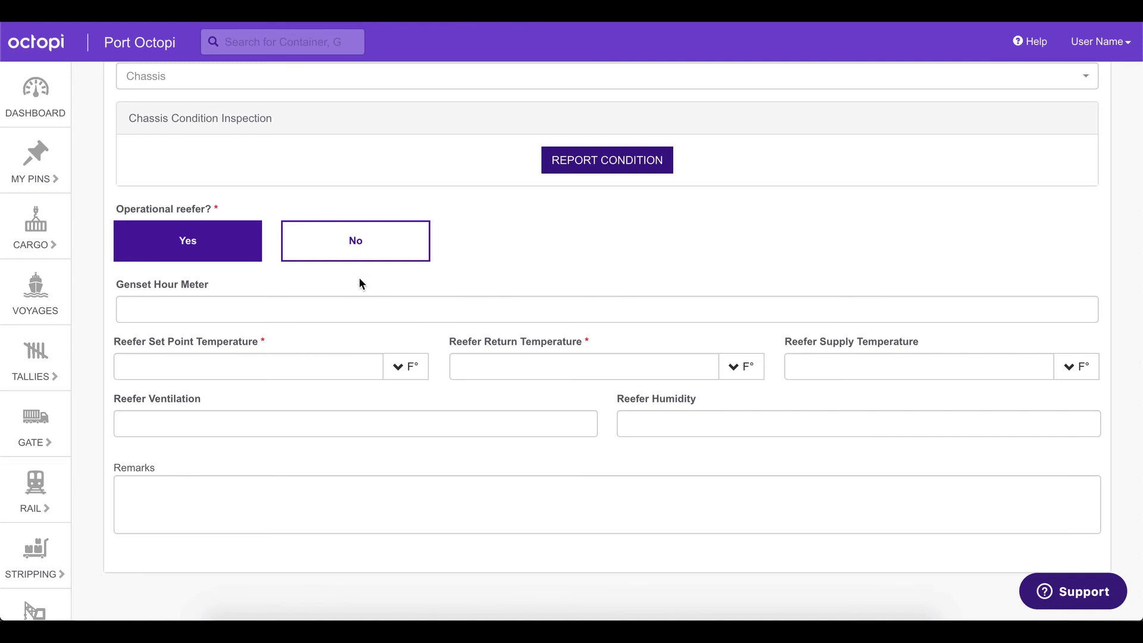
click(361, 256)
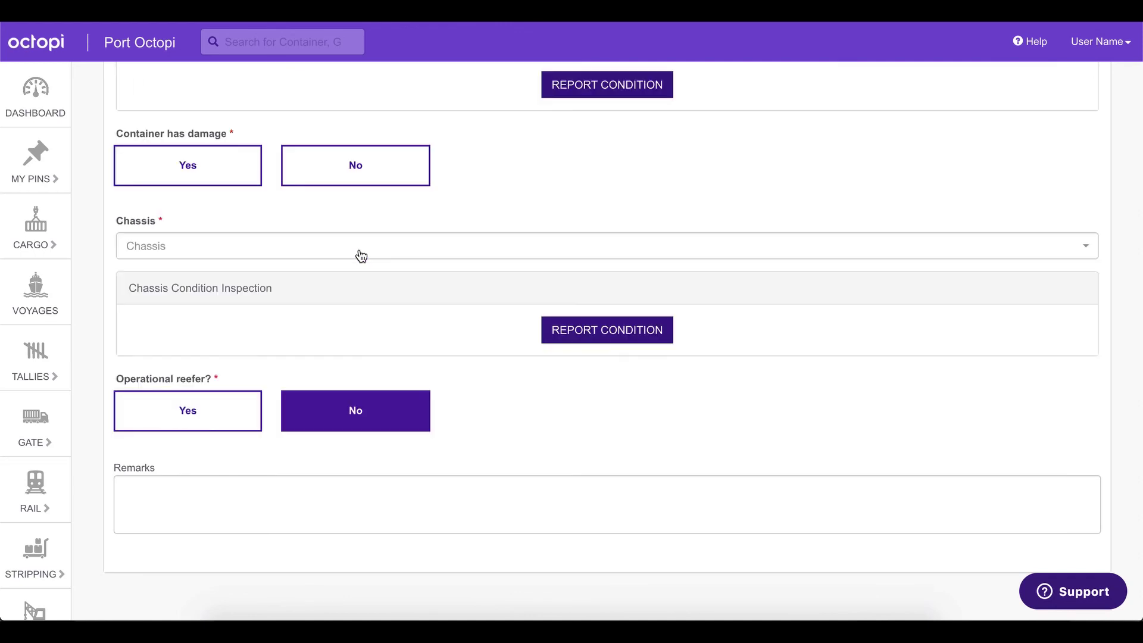